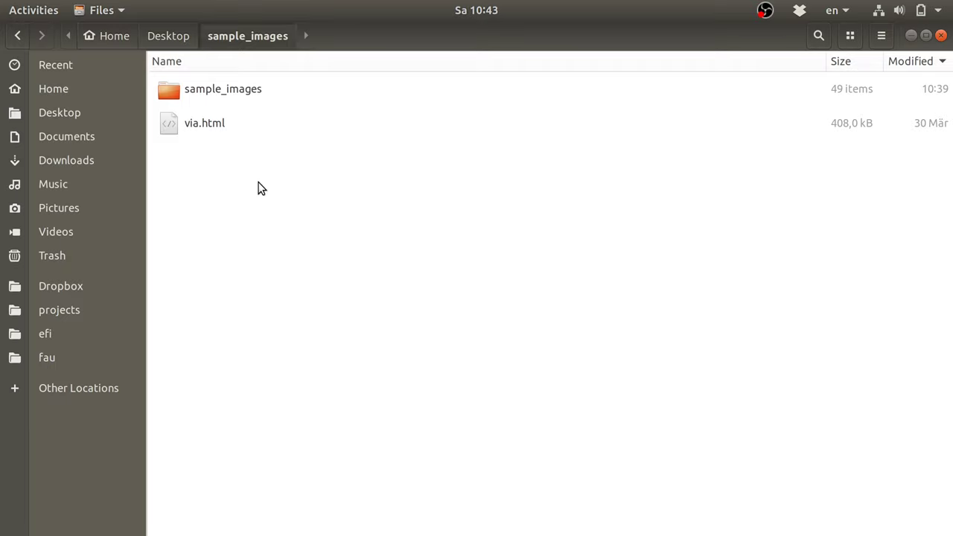
# Select the inner sample_images subfolder inside the outer sample_images folder
pyautogui.click(271, 125)
pyautogui.click(286, 90)
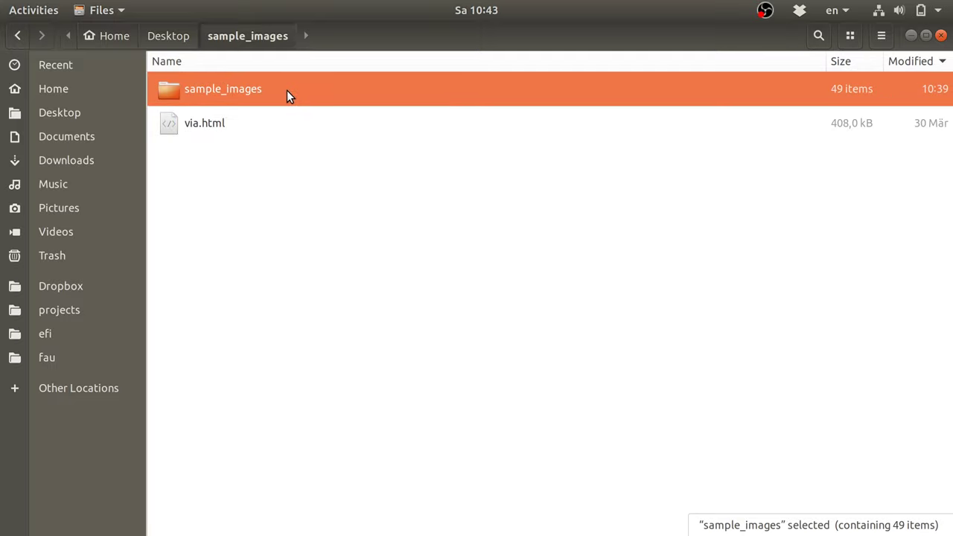
pyautogui.click(289, 123)
pyautogui.click(308, 214)
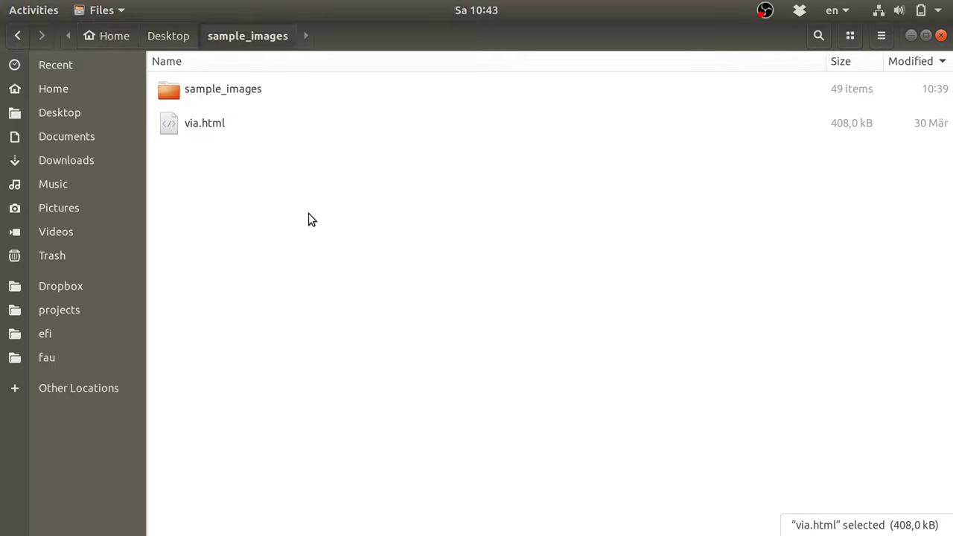
pyautogui.click(269, 91)
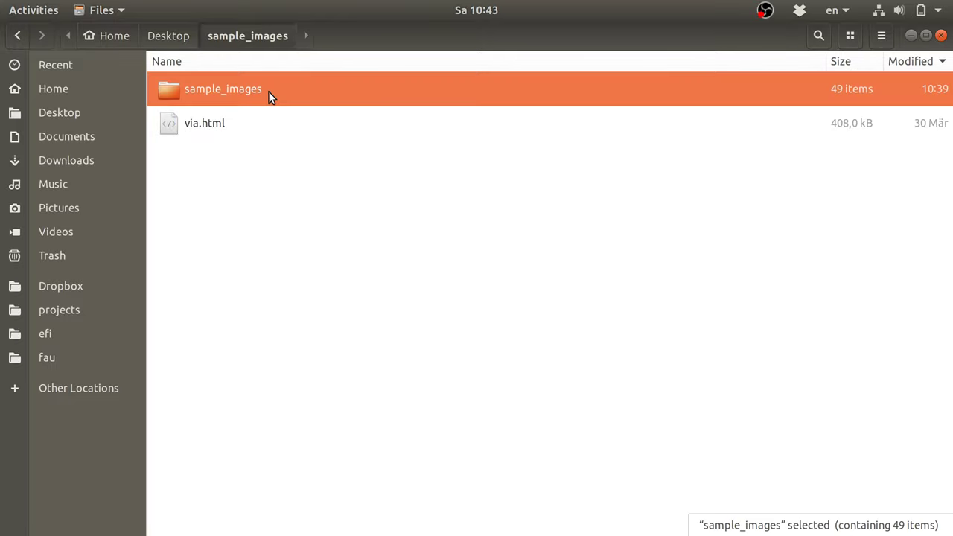
pyautogui.click(296, 224)
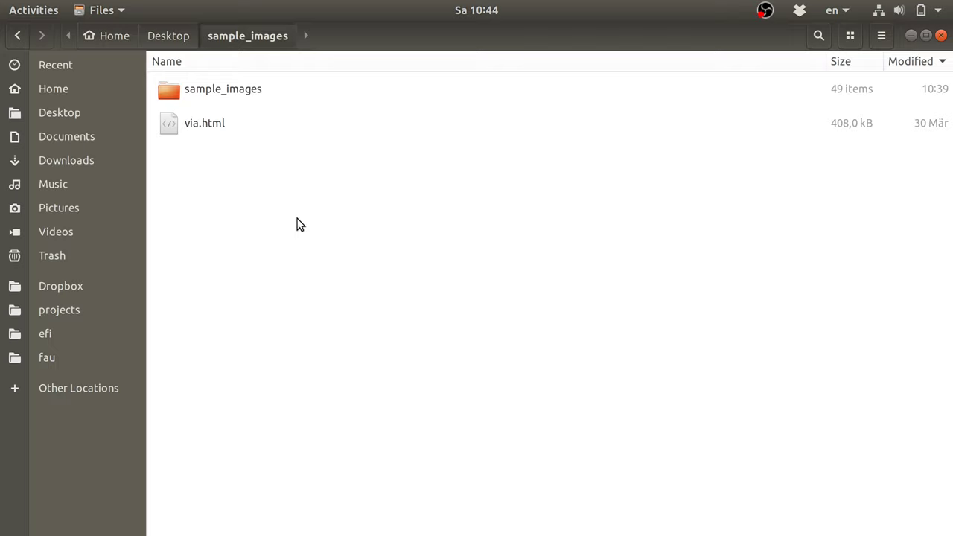
pyautogui.click(370, 100)
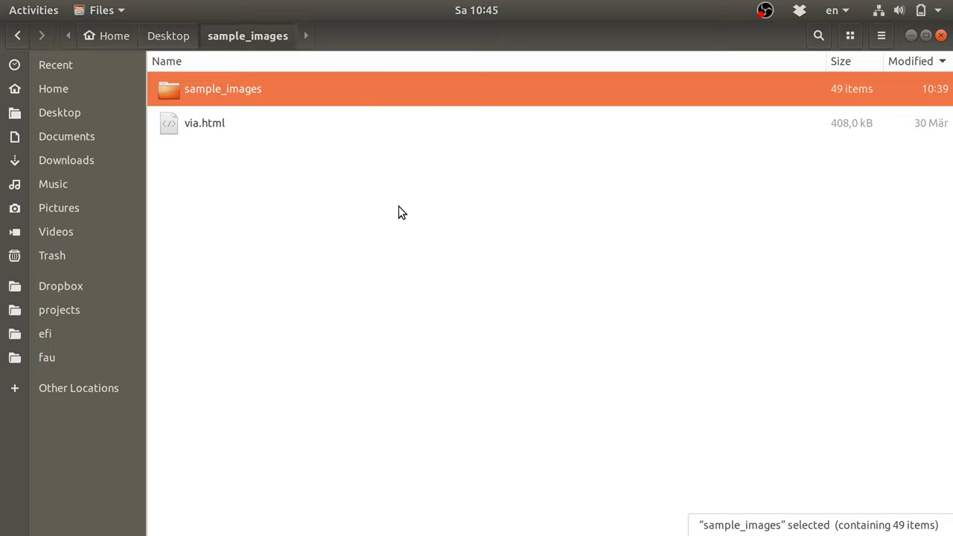
# Open the inner sample_images folder and browse its vase images
pyautogui.doubleClick(242, 104)
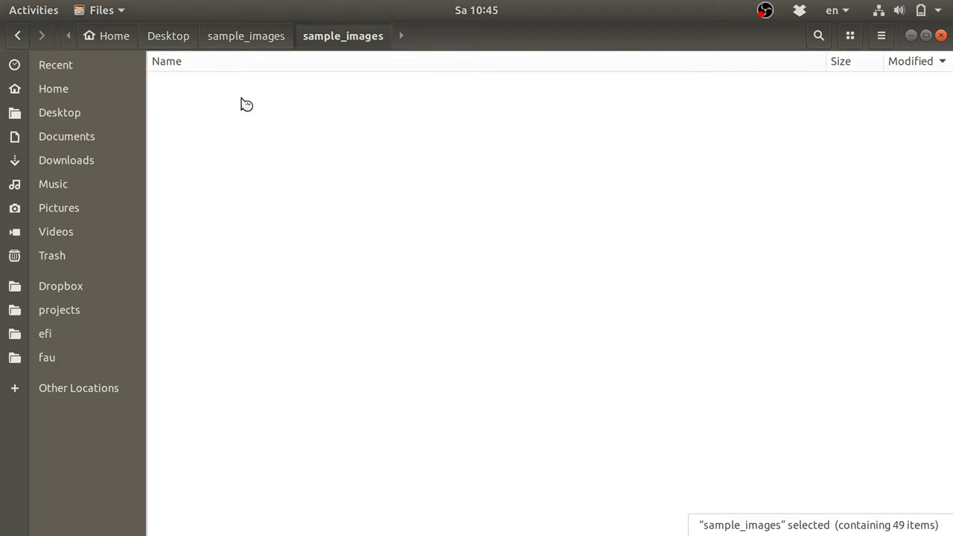
pyautogui.hotkey('ctrl', 'a')
pyautogui.click(422, 165)
pyautogui.scroll(-5, 423, 177)
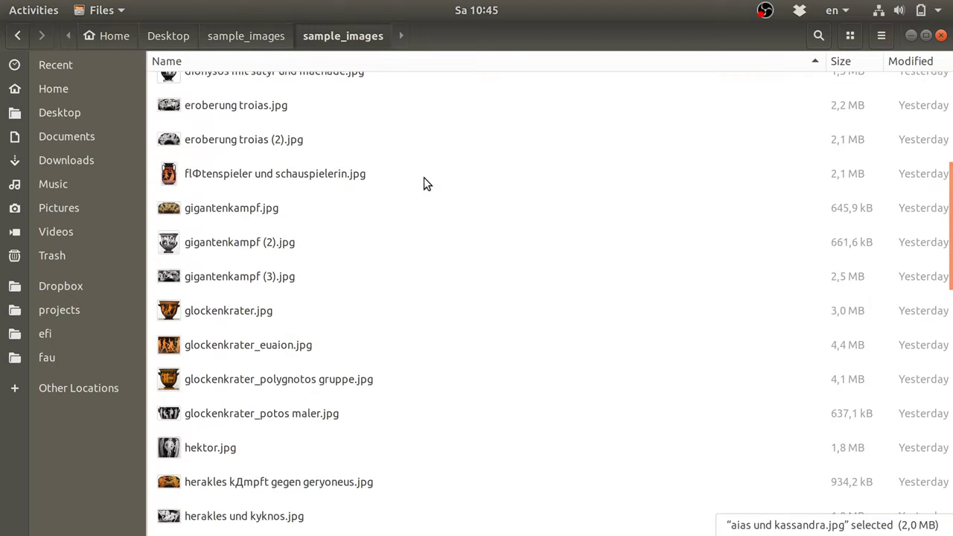
pyautogui.scroll(-6, 424, 177)
pyautogui.scroll(-5, 424, 177)
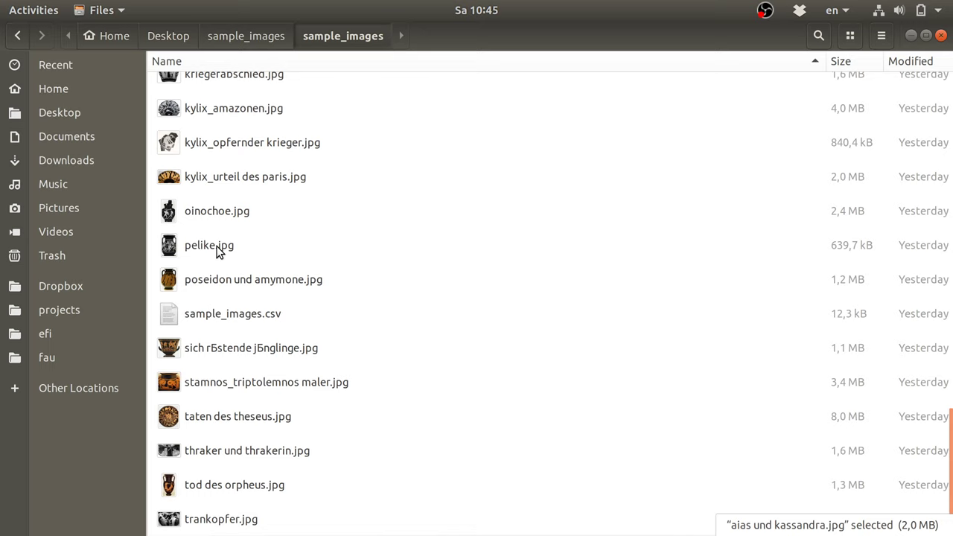
# Locate sample_images.csv, then return to the outer folder and select via.html
pyautogui.click(230, 318)
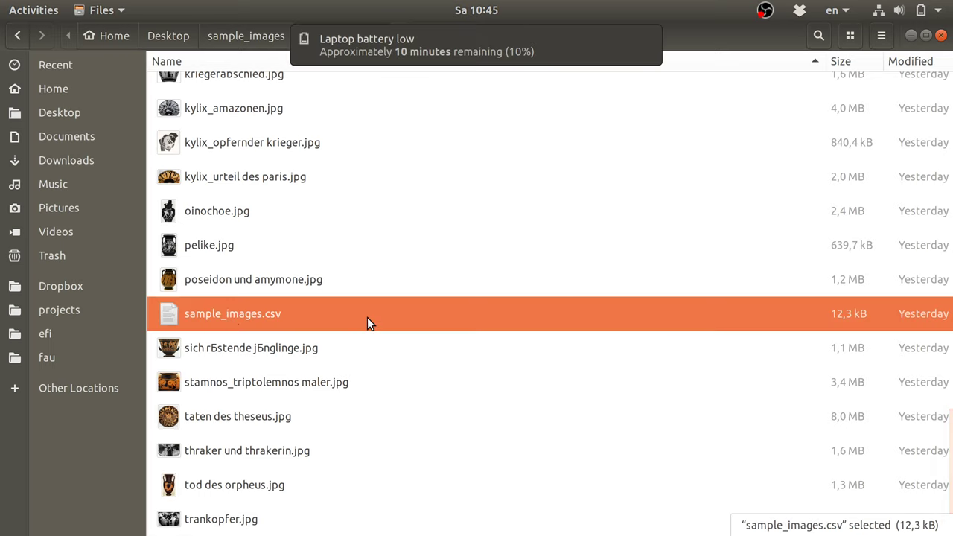
pyautogui.click(645, 35)
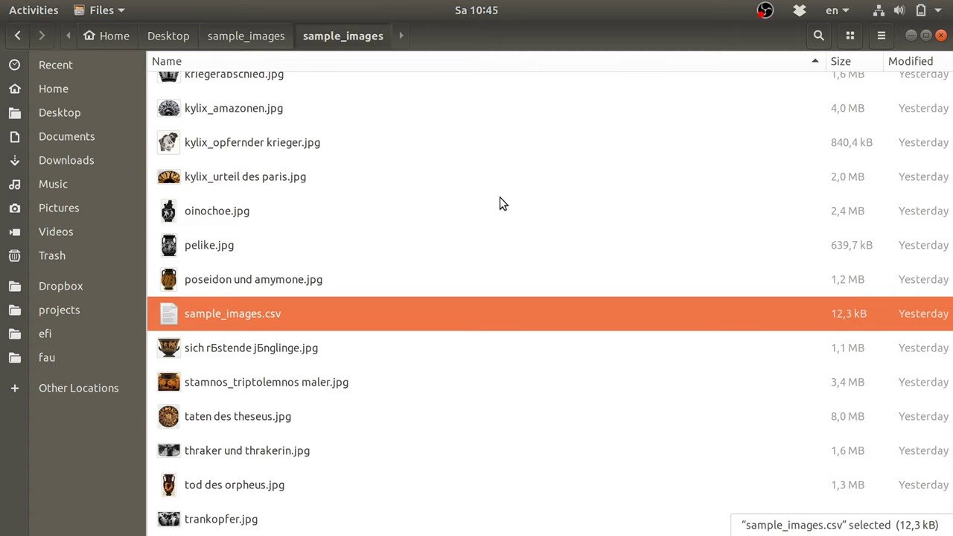
pyautogui.click(262, 43)
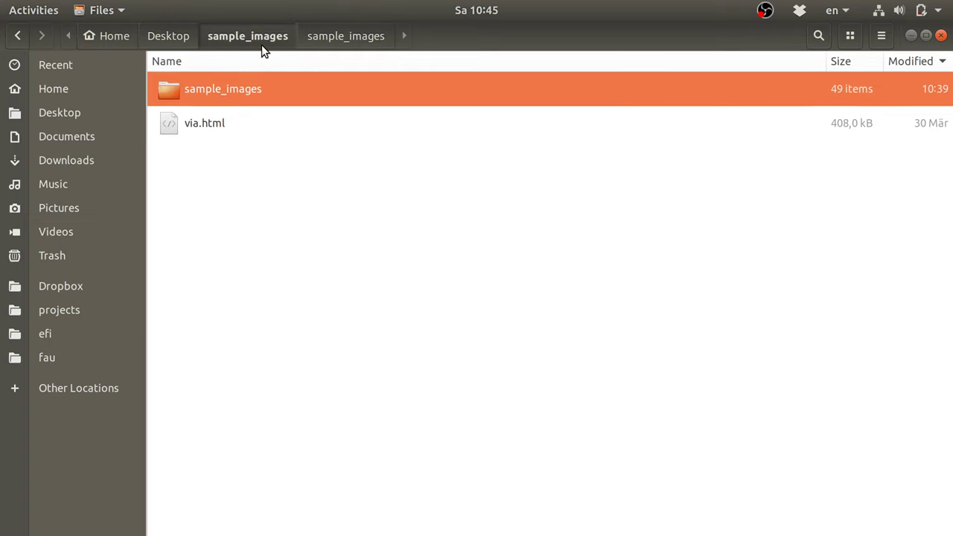
pyautogui.click(250, 134)
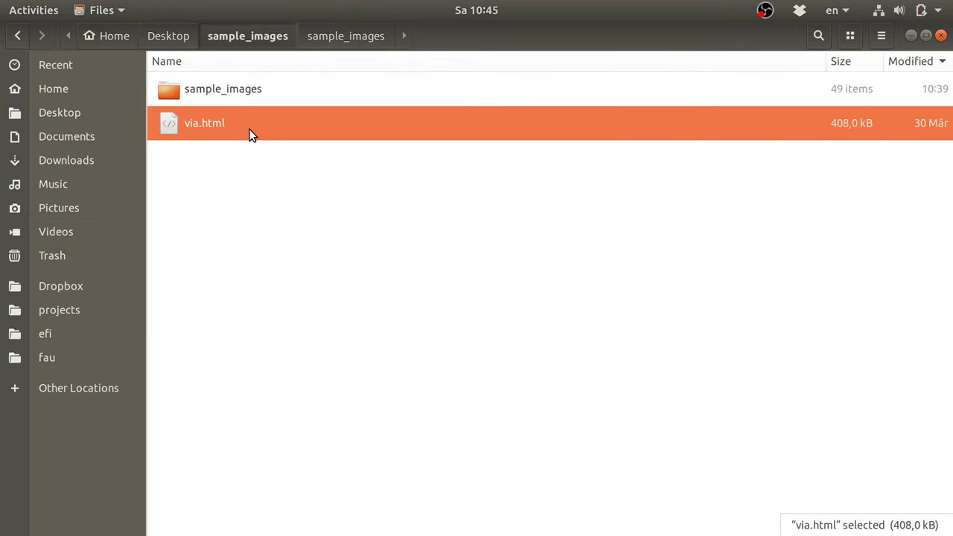
# Launch via.html and import sample_images.csv annotations, loading 51 files and 75 regions
pyautogui.doubleClick(250, 134)
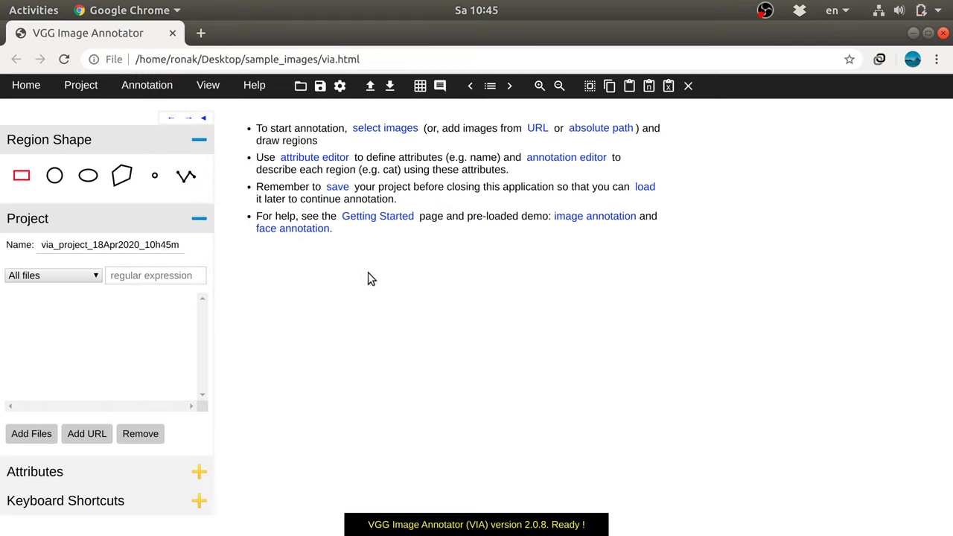
pyautogui.moveTo(146, 85)
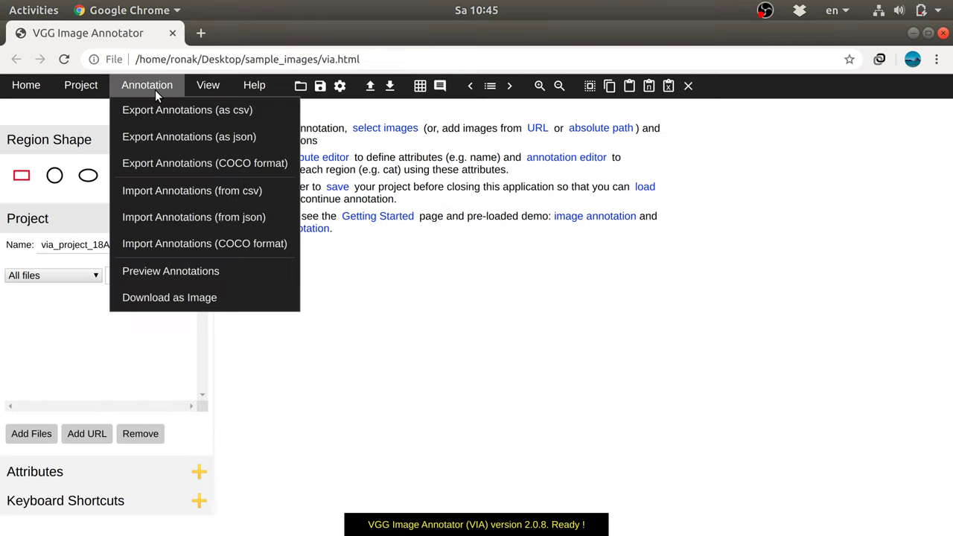
pyautogui.click(242, 196)
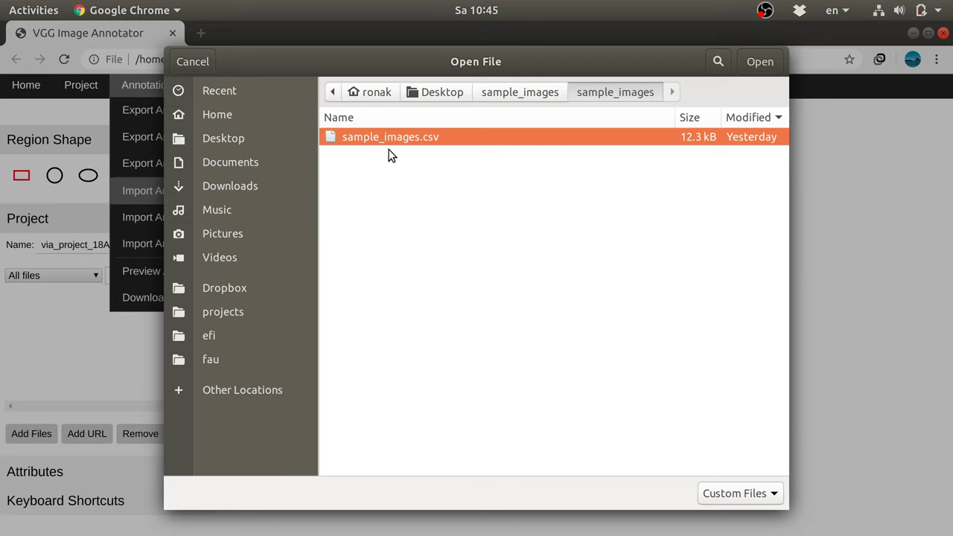
pyautogui.doubleClick(418, 138)
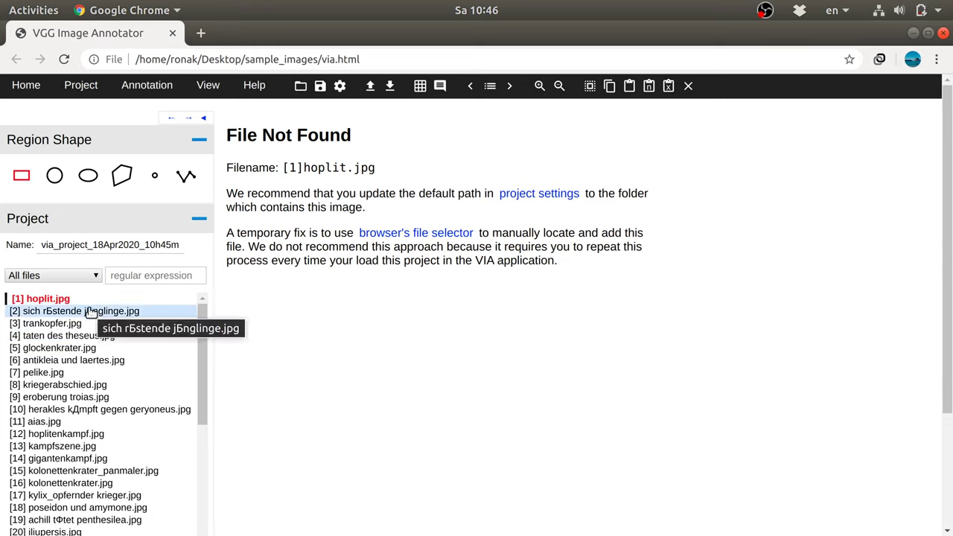
# In Settings, paste the image folder as Default Path and name the project sample_images
pyautogui.click(339, 86)
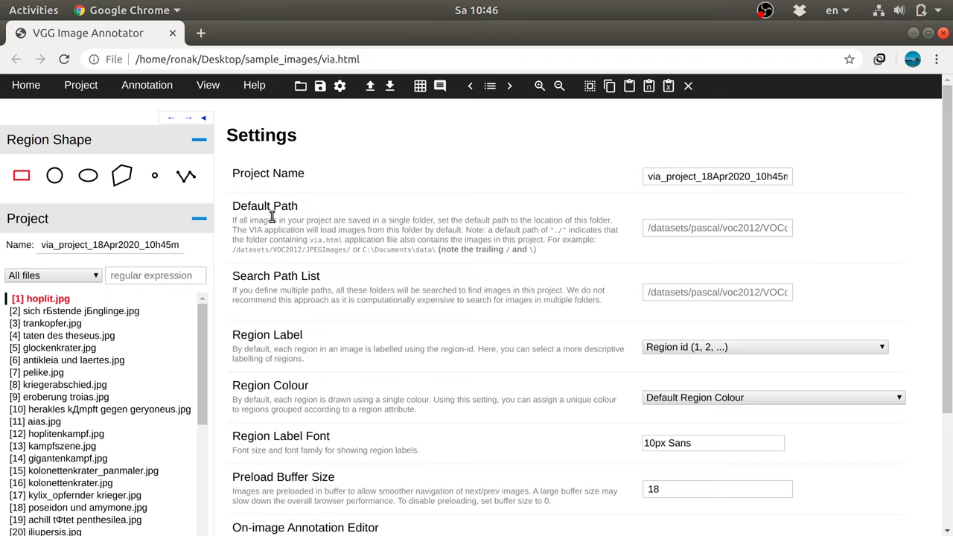
pyautogui.click(661, 228)
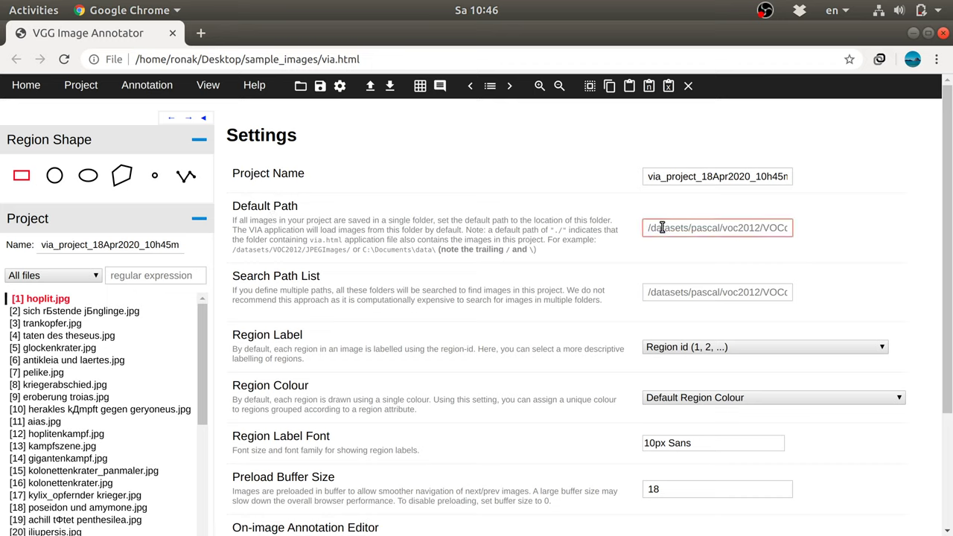
pyautogui.hotkey('ctrl', 'v')
pyautogui.write('/')
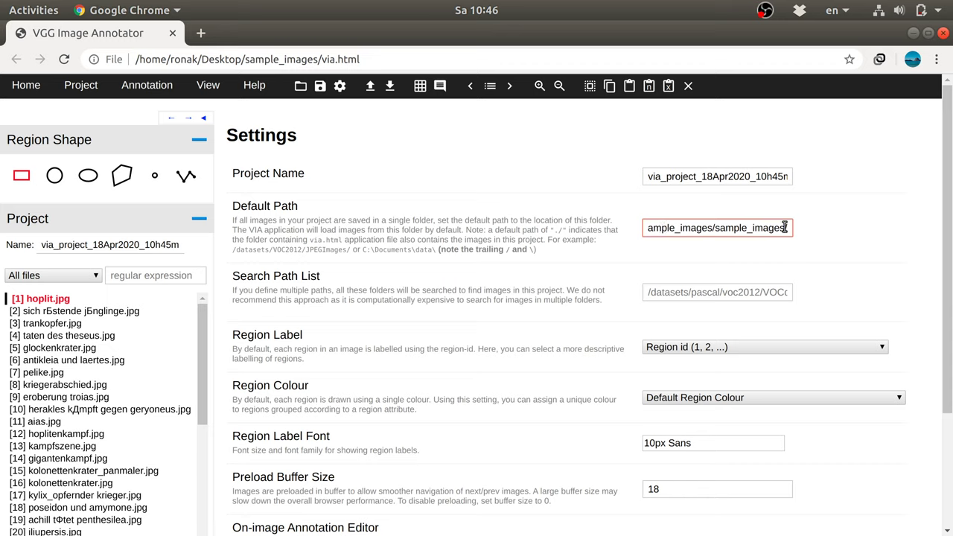
pyautogui.doubleClick(722, 176)
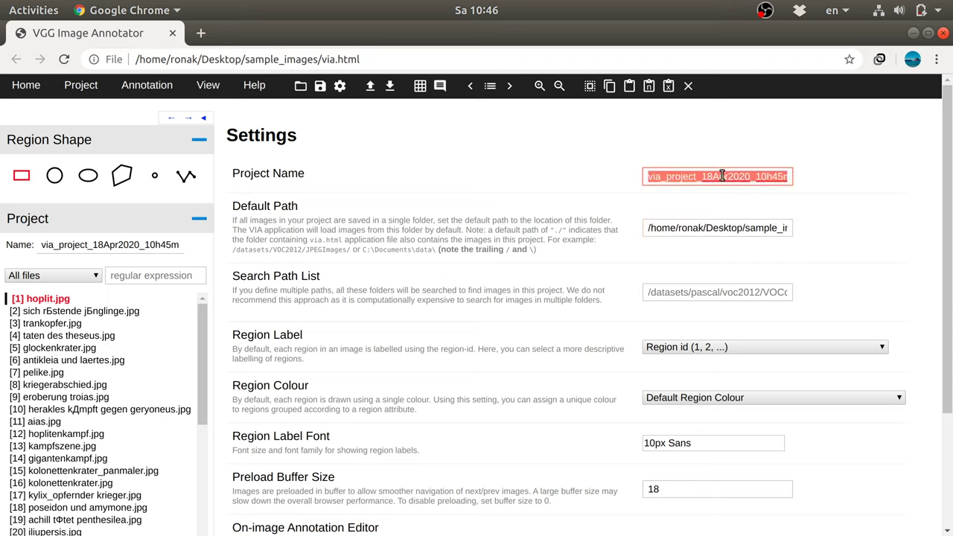
pyautogui.write('sample_')
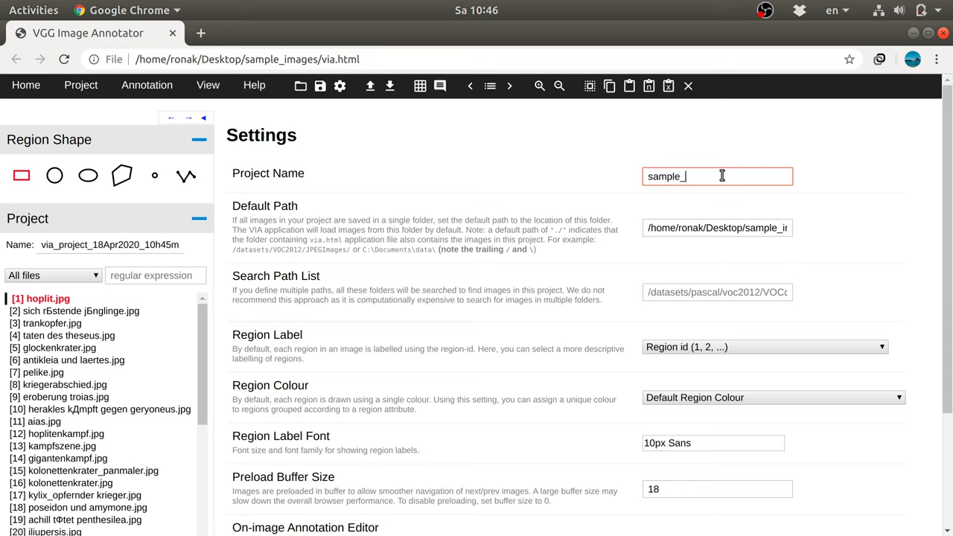
pyautogui.write('image')
pyautogui.write('s')
pyautogui.click(626, 251)
# Set Region Label and Region Colour to the figure attribute
pyautogui.scroll(-2, 387, 348)
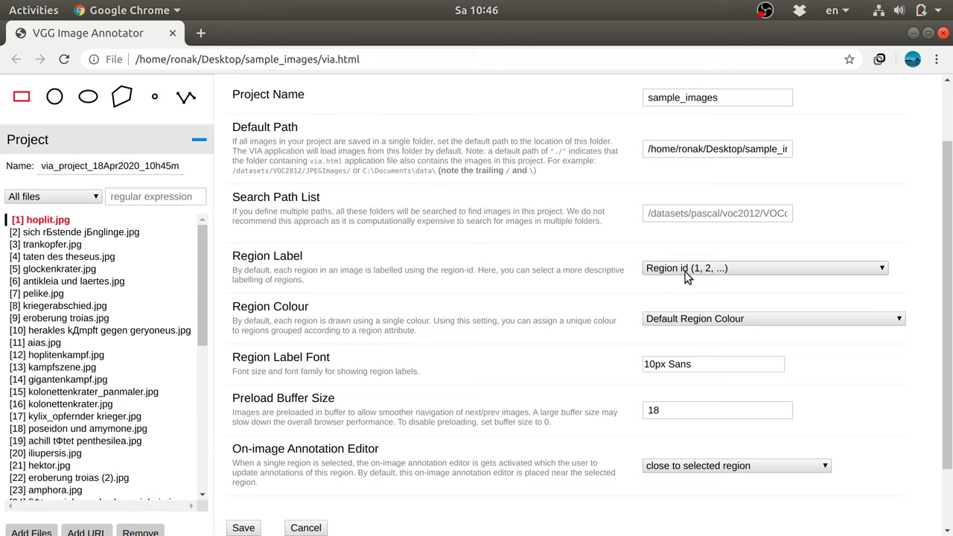
pyautogui.click(715, 268)
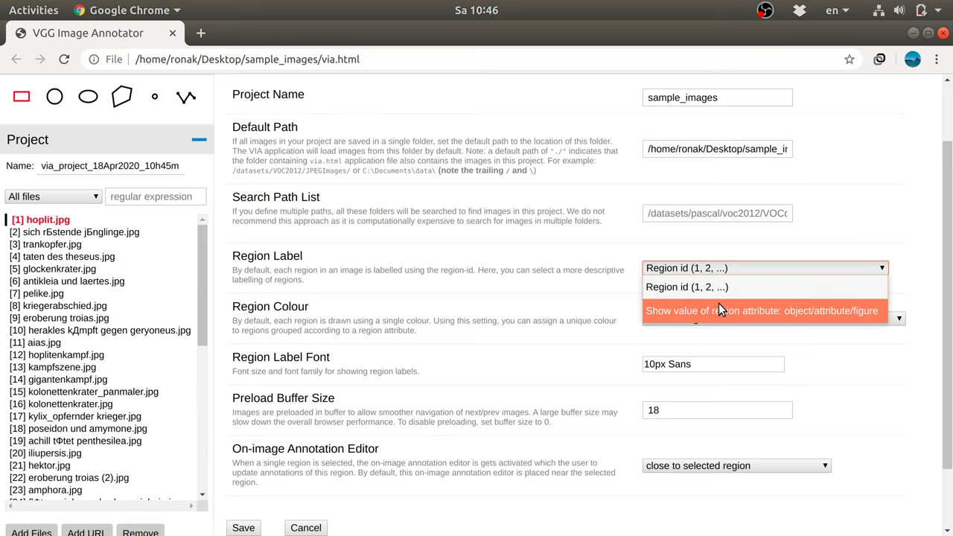
pyautogui.click(718, 305)
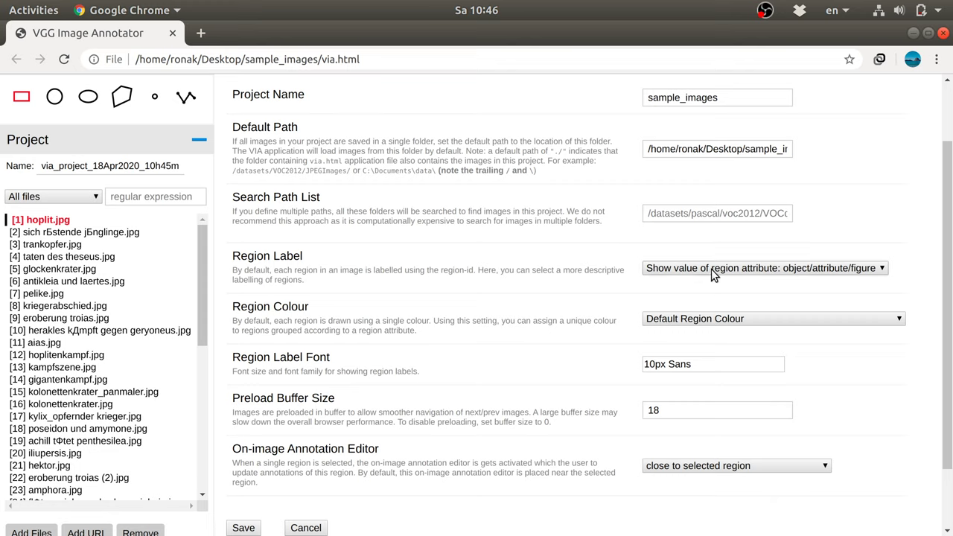
pyautogui.doubleClick(276, 313)
pyautogui.tripleClick(275, 313)
pyautogui.click(670, 320)
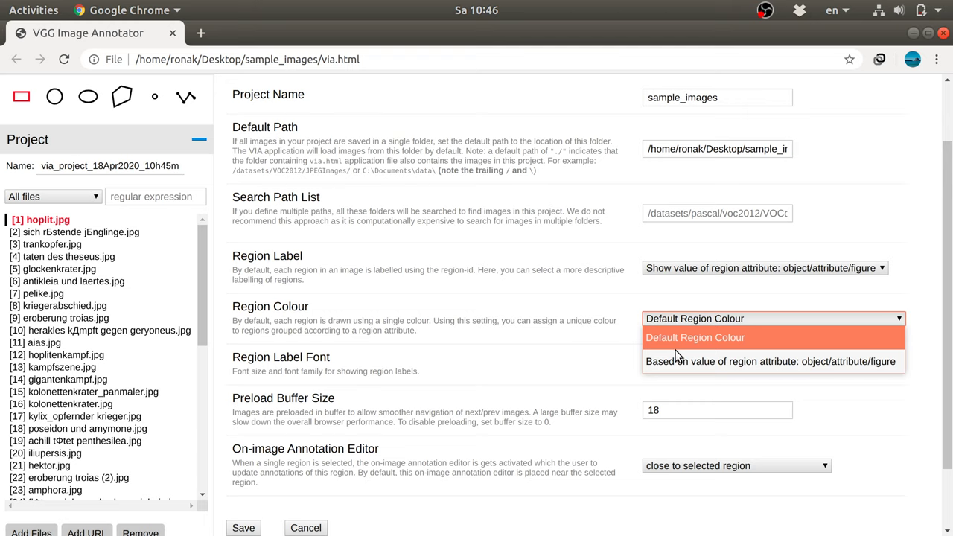
pyautogui.click(677, 362)
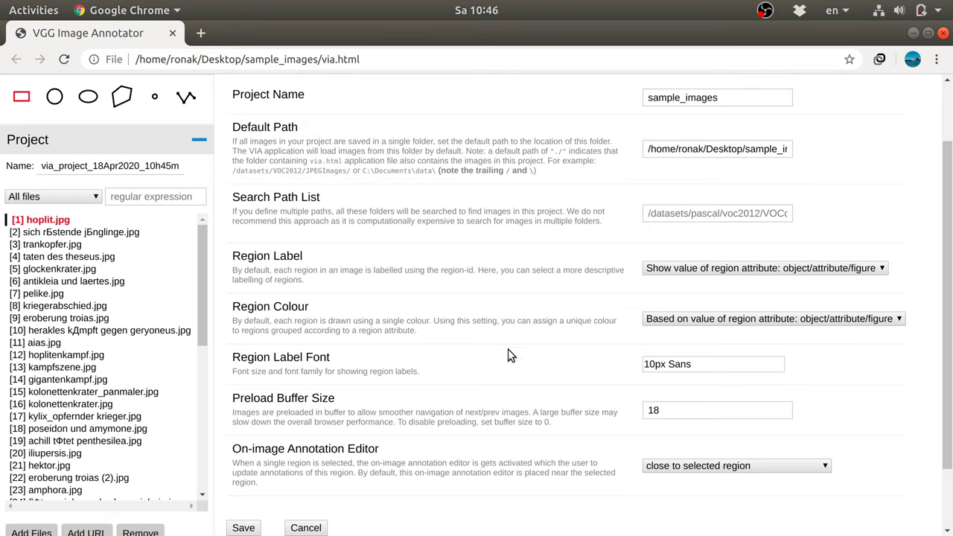
pyautogui.scroll(-2, 446, 394)
pyautogui.click(243, 450)
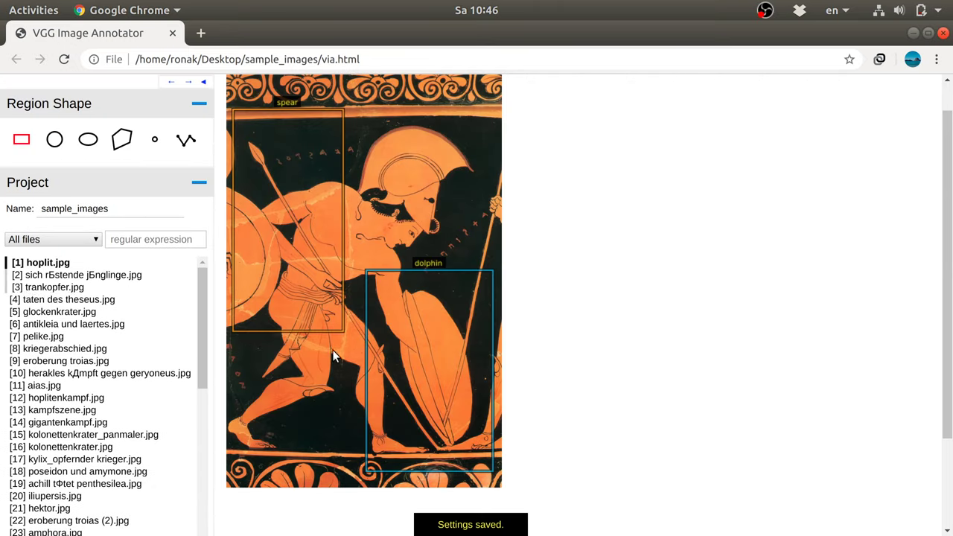
pyautogui.click(299, 211)
pyautogui.click(459, 300)
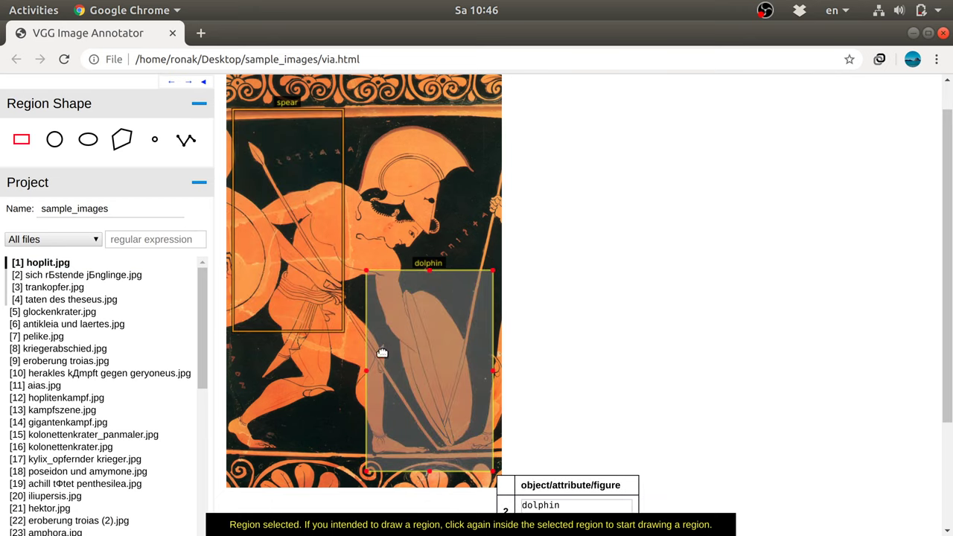
pyautogui.click(411, 142)
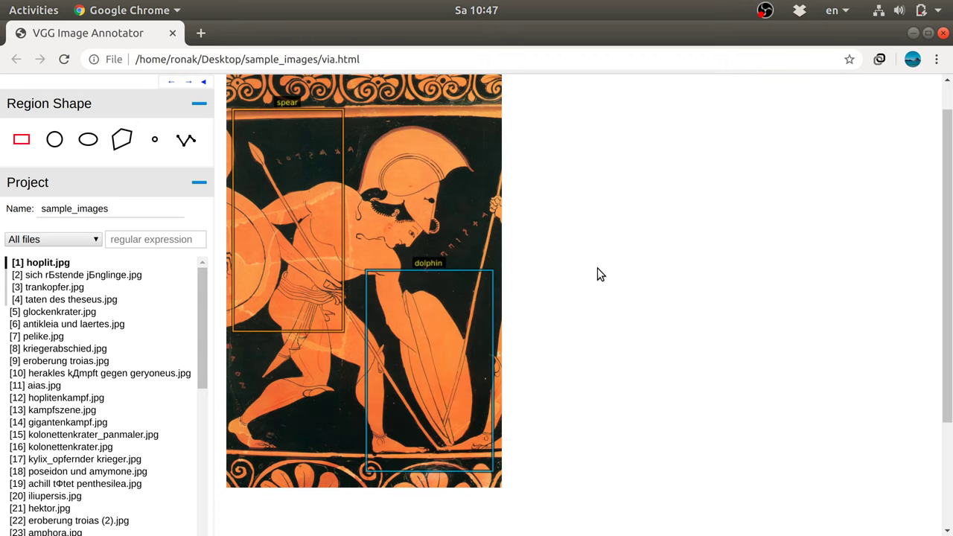
pyautogui.click(458, 283)
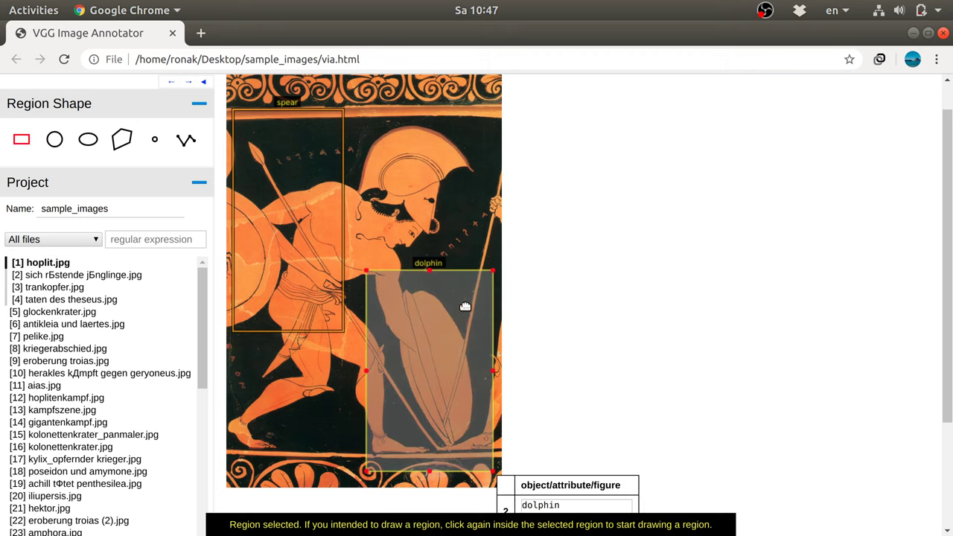
pyautogui.click(274, 228)
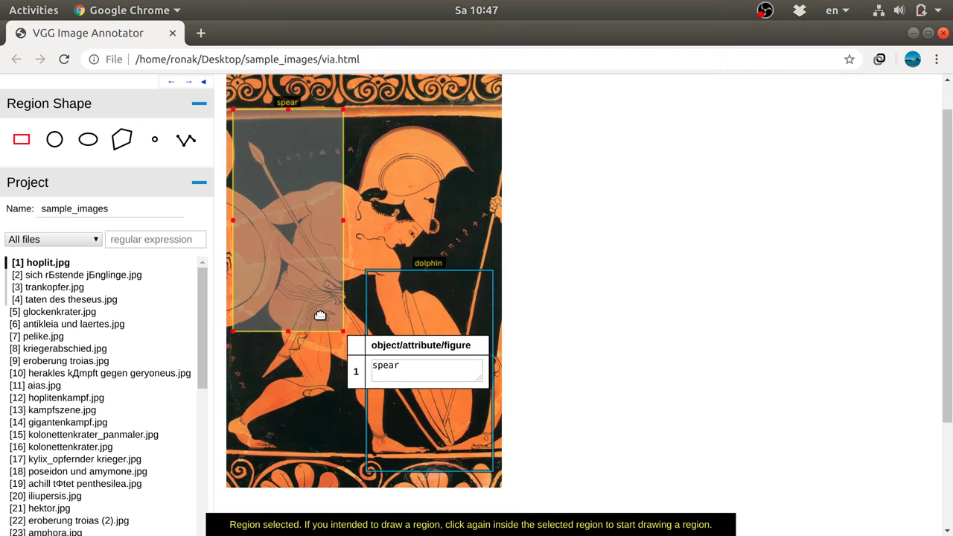
pyautogui.click(296, 392)
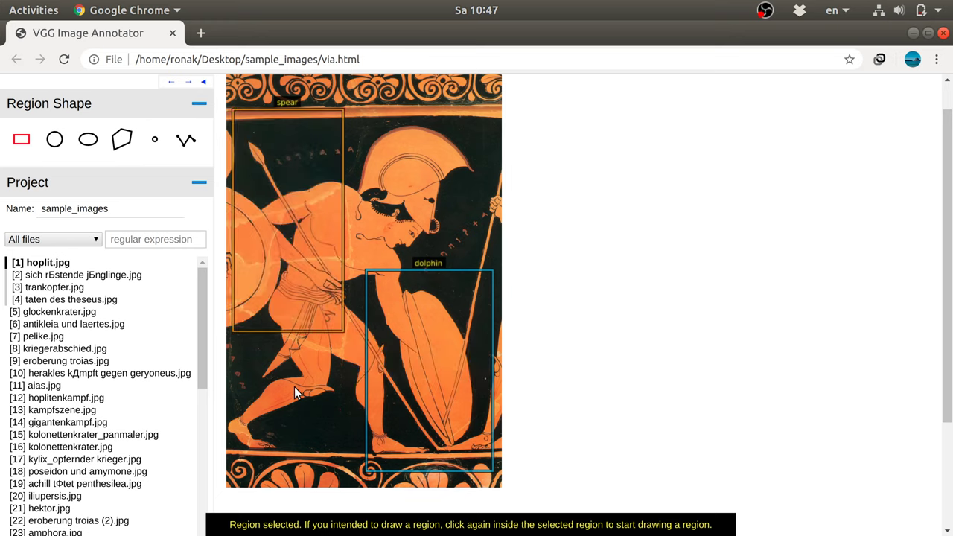
pyautogui.click(293, 245)
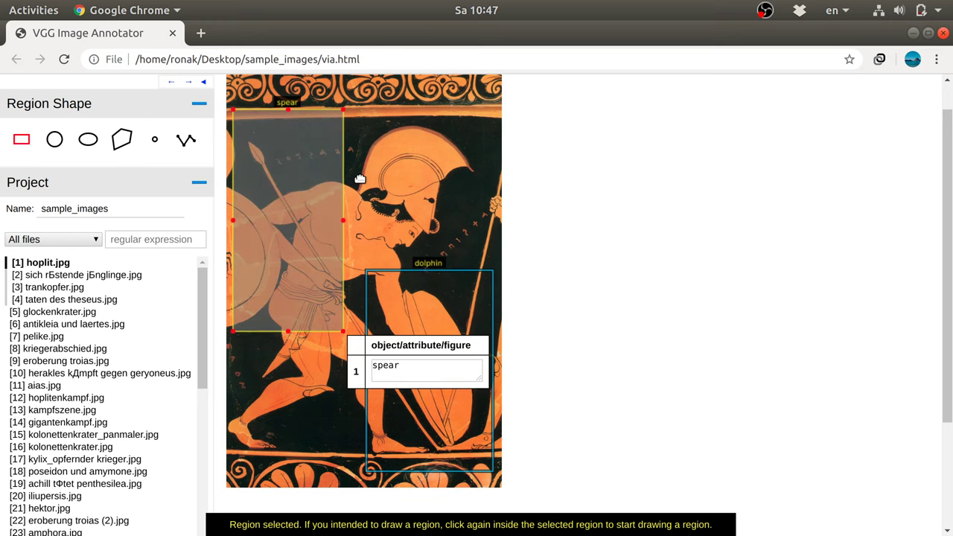
pyautogui.click(449, 141)
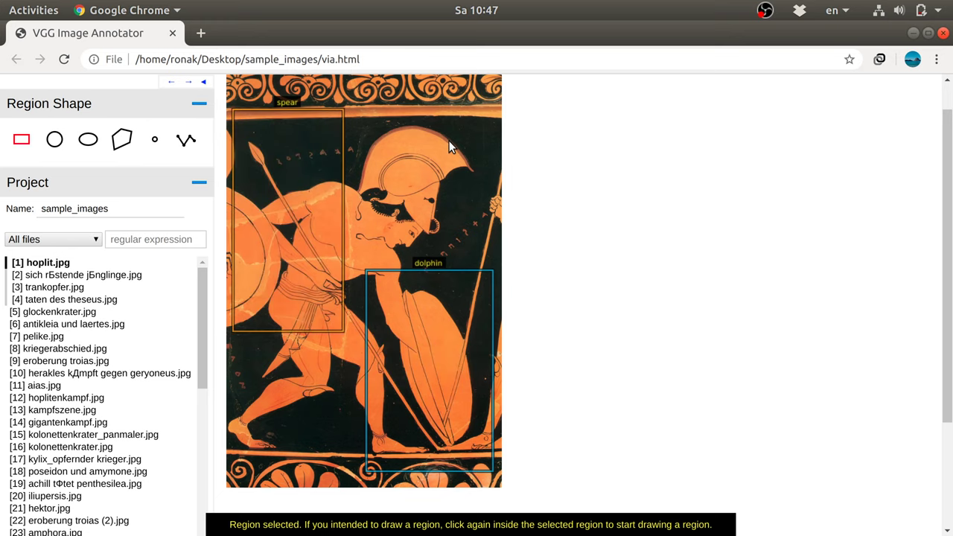
pyautogui.click(432, 368)
pyautogui.scroll(-1, 440, 319)
pyautogui.scroll(-2, 449, 213)
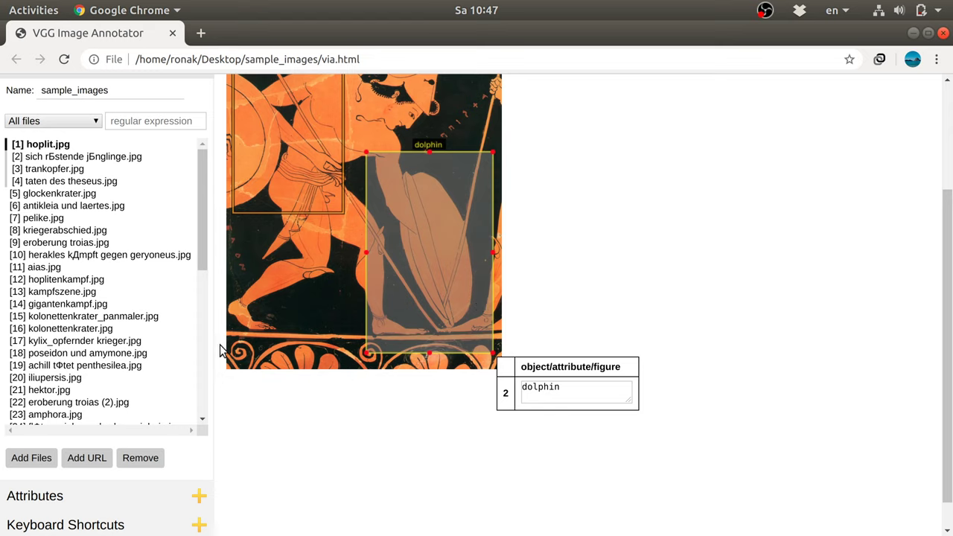
pyautogui.scroll(-1, 216, 348)
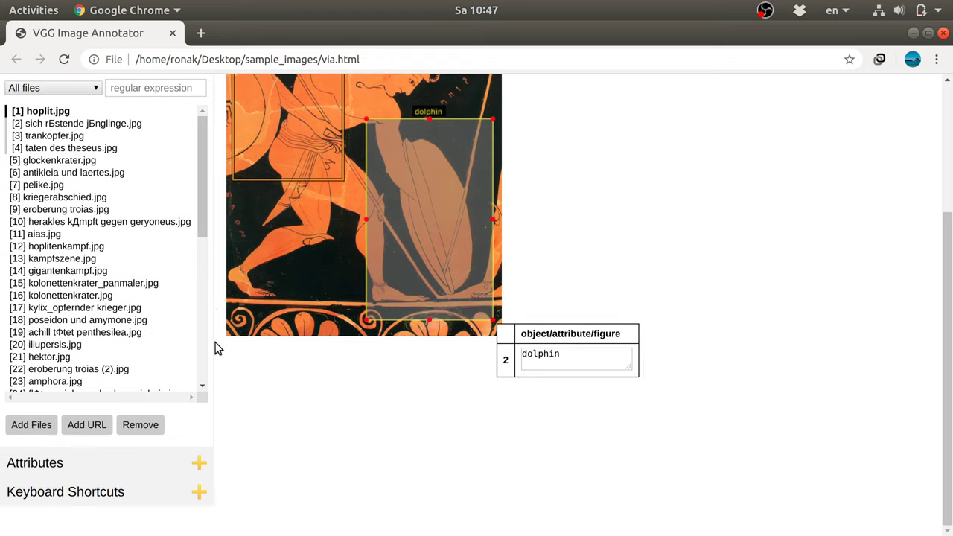
# Change the object/attribute/figure type to dropdown and review its spear, dolphin, shield options
pyautogui.click(75, 468)
pyautogui.scroll(-1, 121, 474)
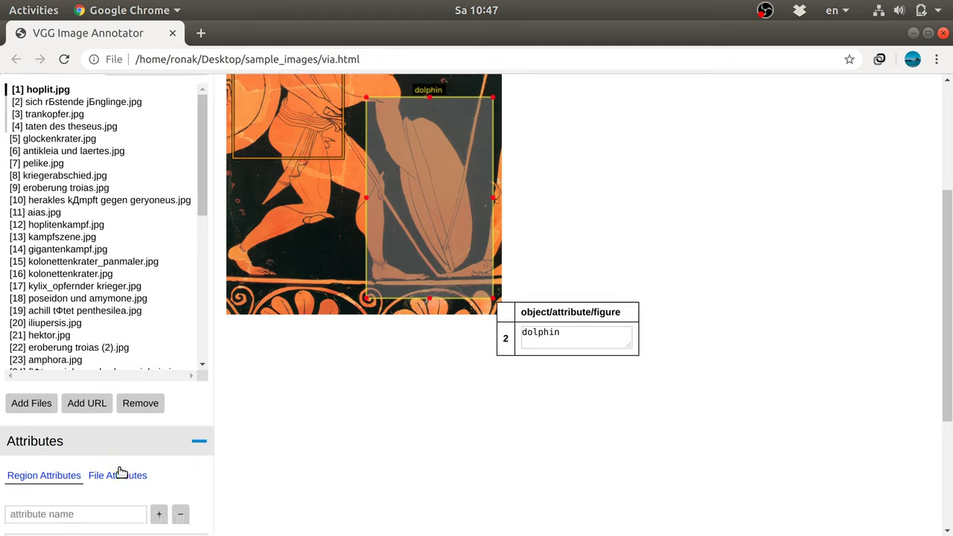
pyautogui.scroll(-4, 121, 474)
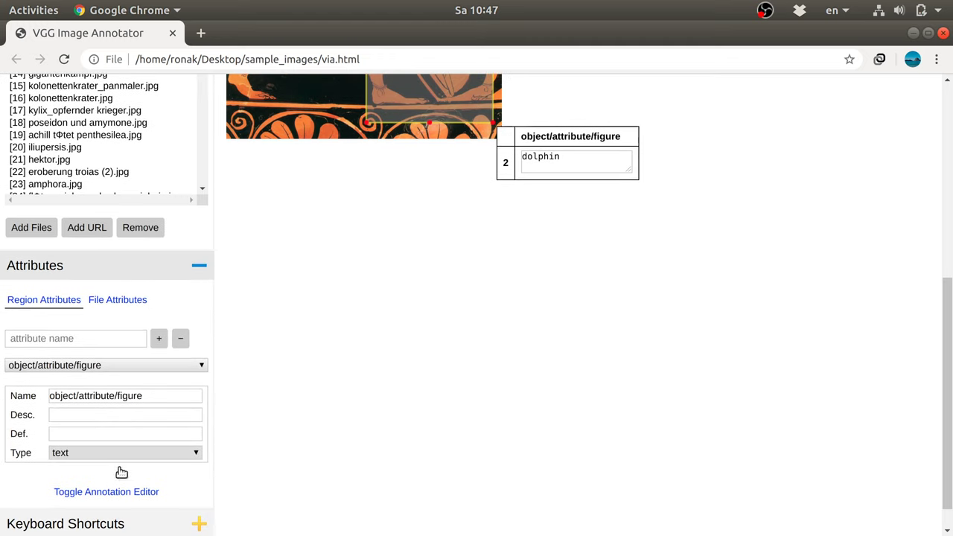
pyautogui.click(78, 452)
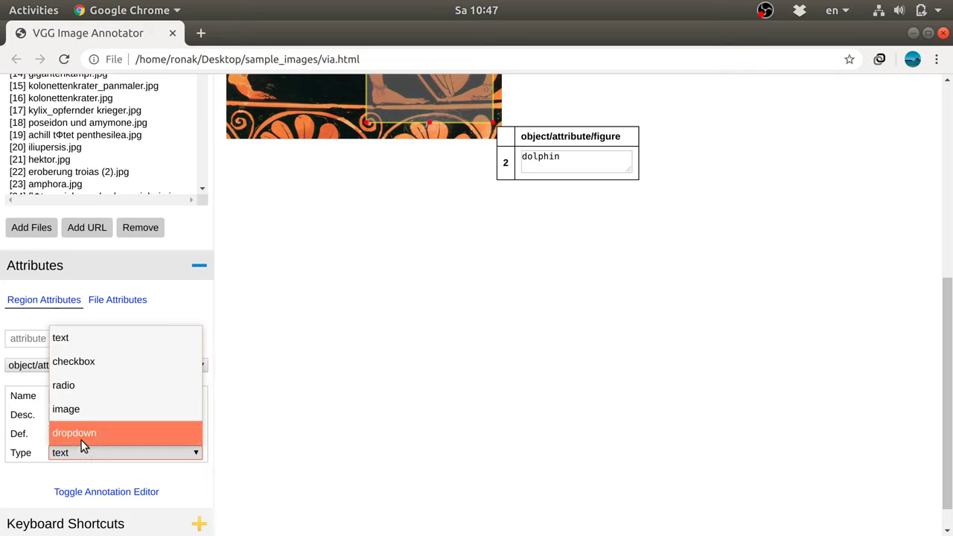
pyautogui.click(74, 432)
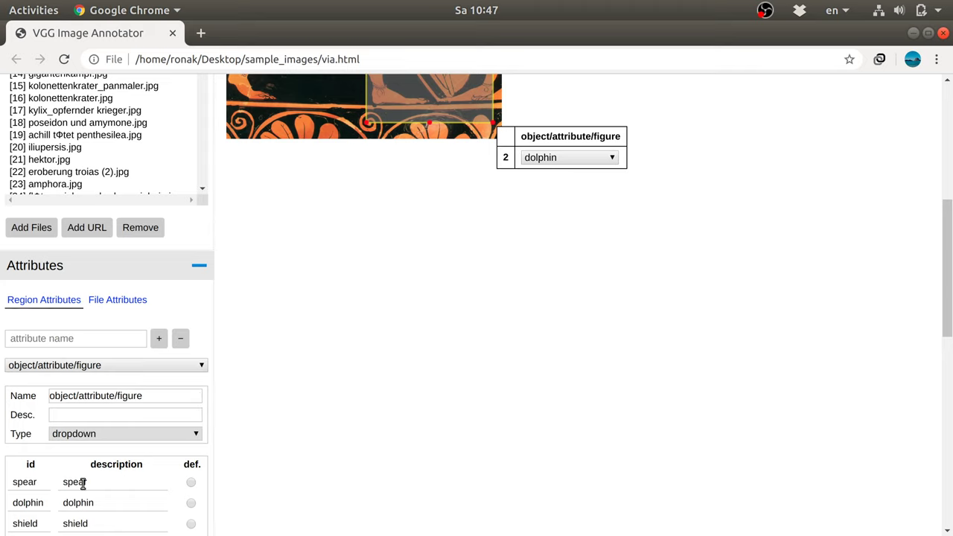
pyautogui.scroll(-6, 80, 482)
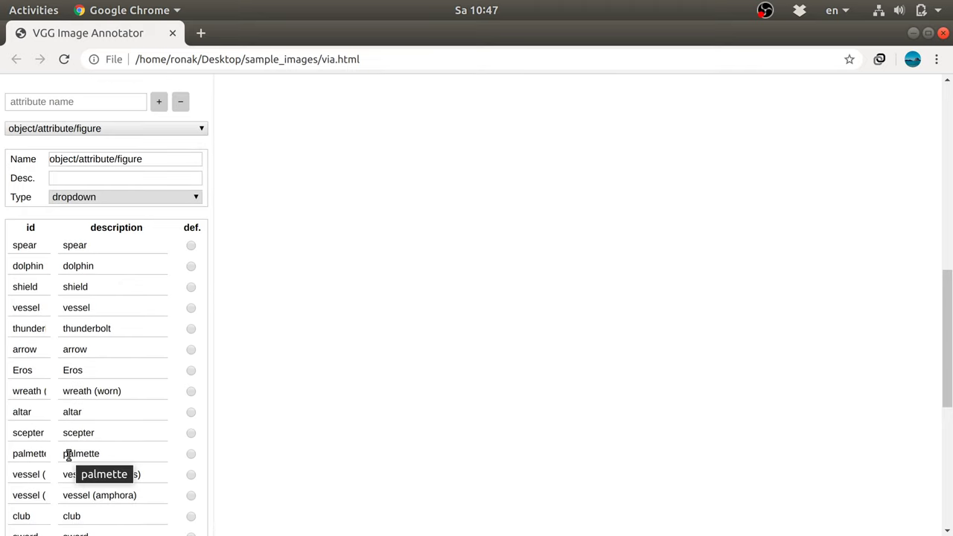
pyautogui.scroll(-7, 69, 456)
pyautogui.scroll(-3, 117, 327)
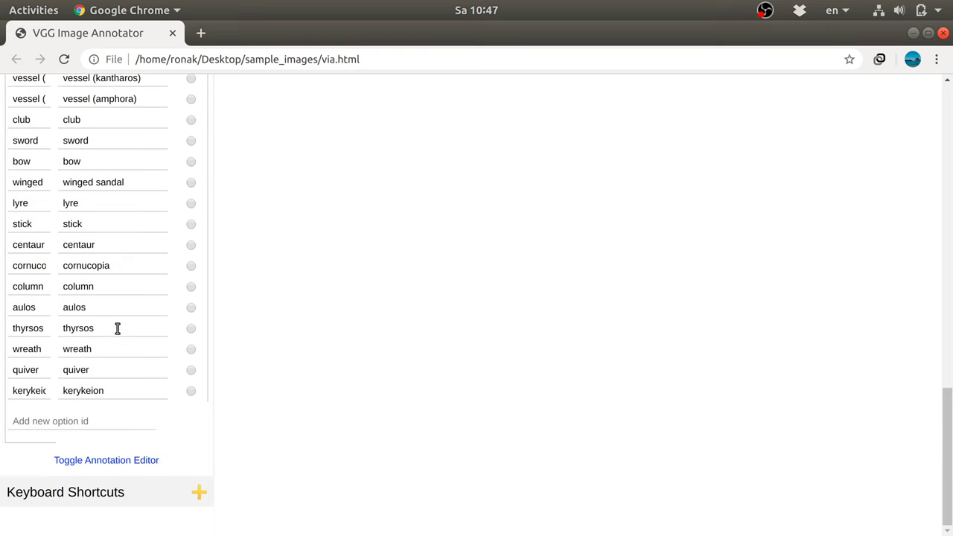
pyautogui.scroll(8, 117, 327)
pyautogui.scroll(10, 117, 327)
# Change the second hoplit.jpg region's figure value from dolphin to shield
pyautogui.scroll(3, 117, 327)
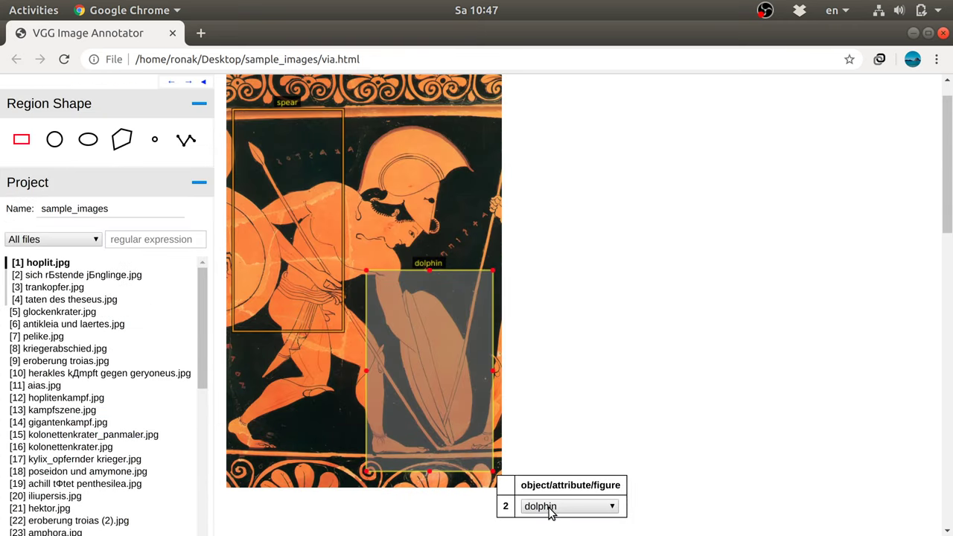
pyautogui.click(549, 511)
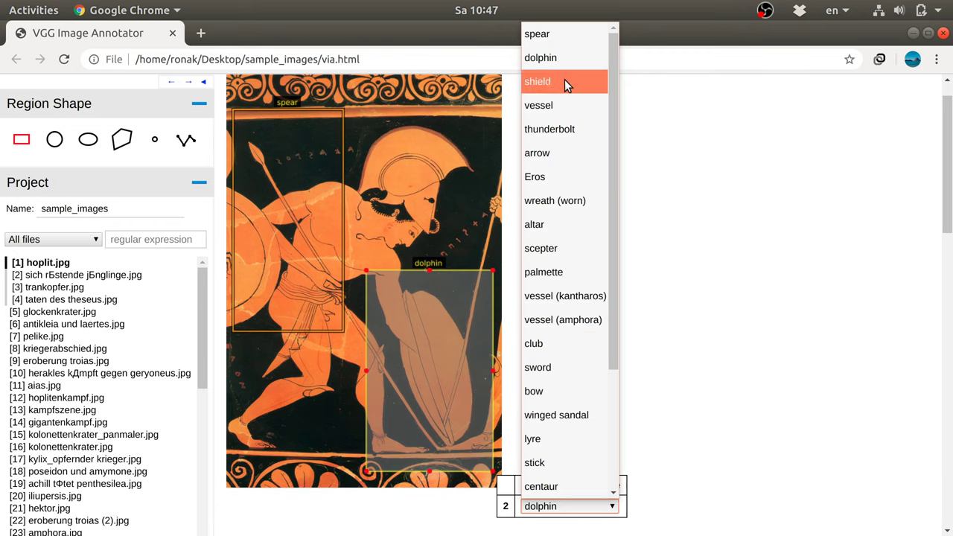
pyautogui.click(564, 81)
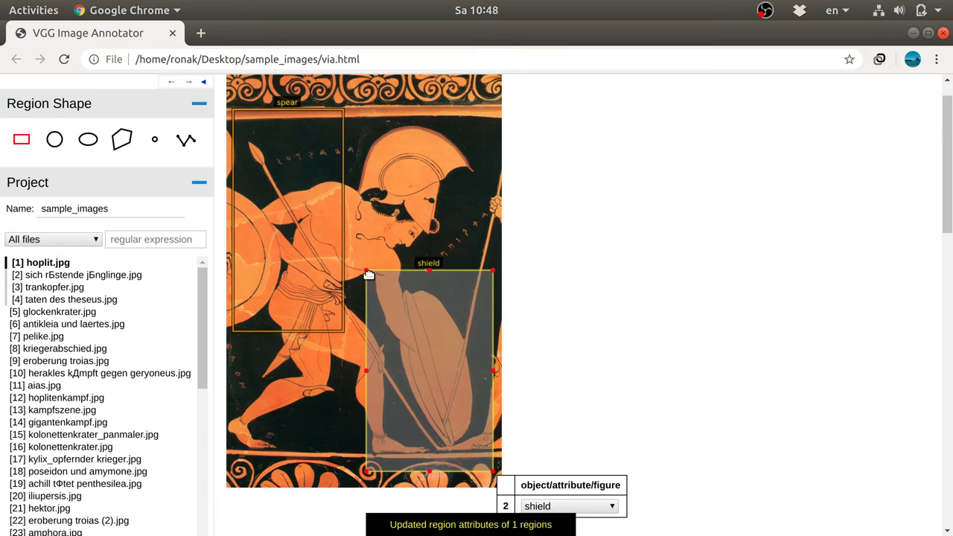
# Shrink the shield box from both corners to fit the shield
pyautogui.moveTo(369, 275); pyautogui.dragTo(387, 287)
pyautogui.moveTo(493, 471); pyautogui.dragTo(484, 448)
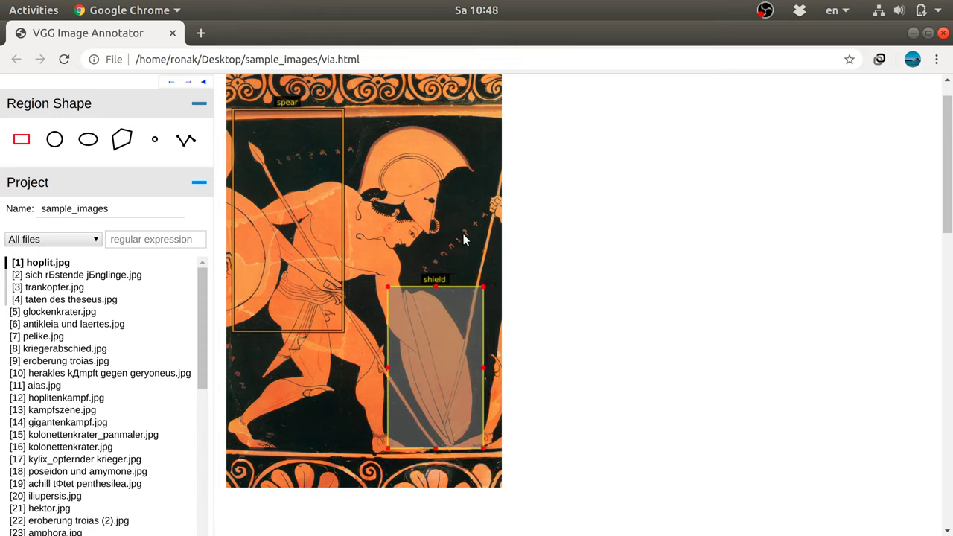
pyautogui.click(463, 234)
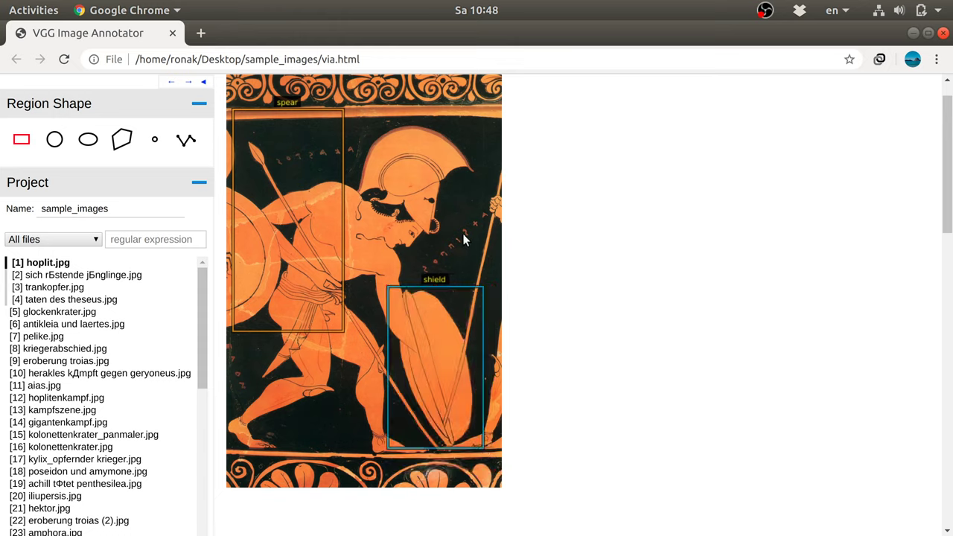
# Move and enlarge the spear box to enclose the whole warrior
pyautogui.click(300, 218)
pyautogui.moveTo(298, 218); pyautogui.dragTo(307, 246)
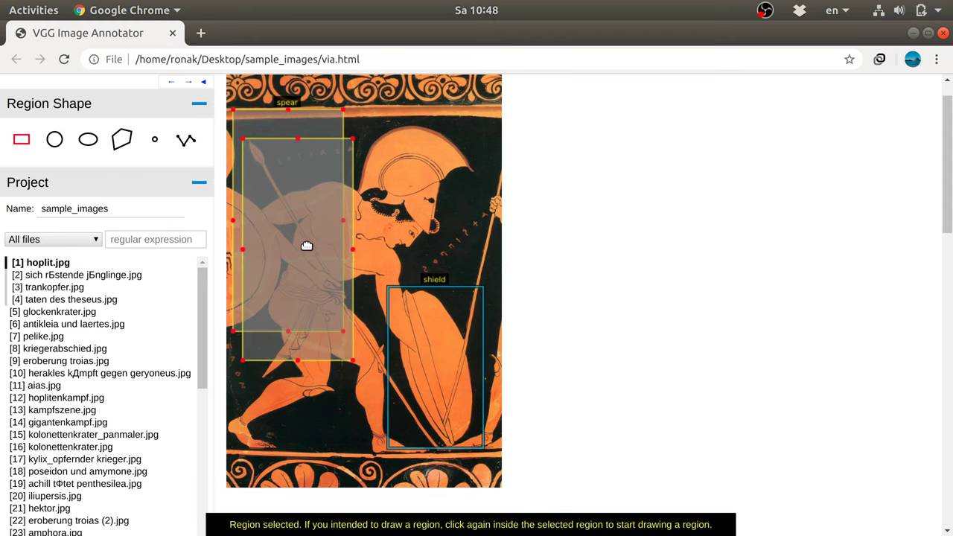
pyautogui.moveTo(353, 361); pyautogui.dragTo(449, 454)
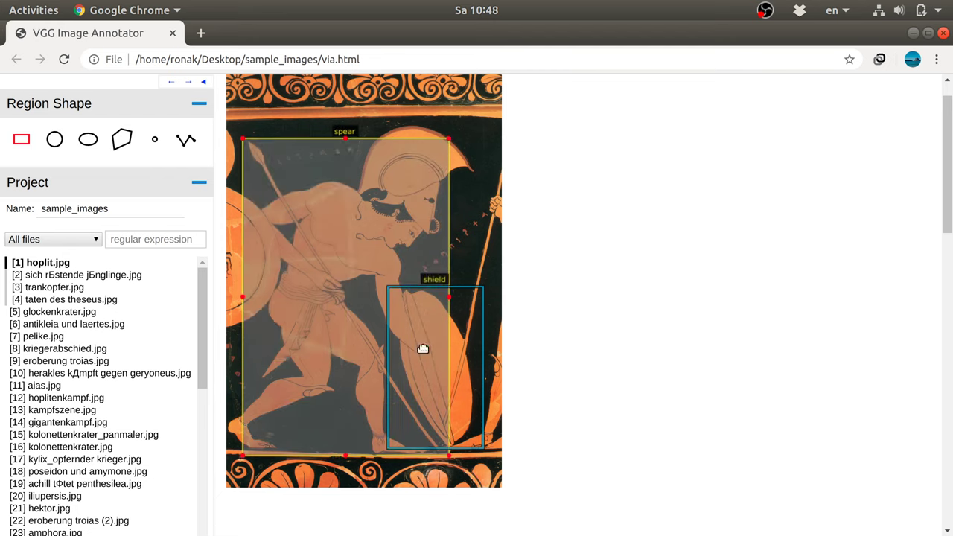
pyautogui.click(483, 192)
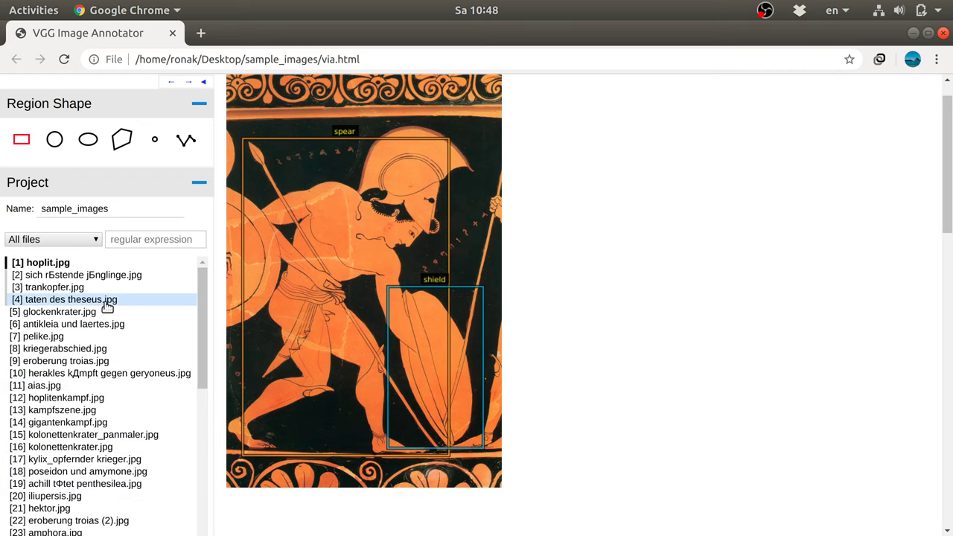
# Display the fourth project image, taten des theseus.jpg
pyautogui.click(106, 299)
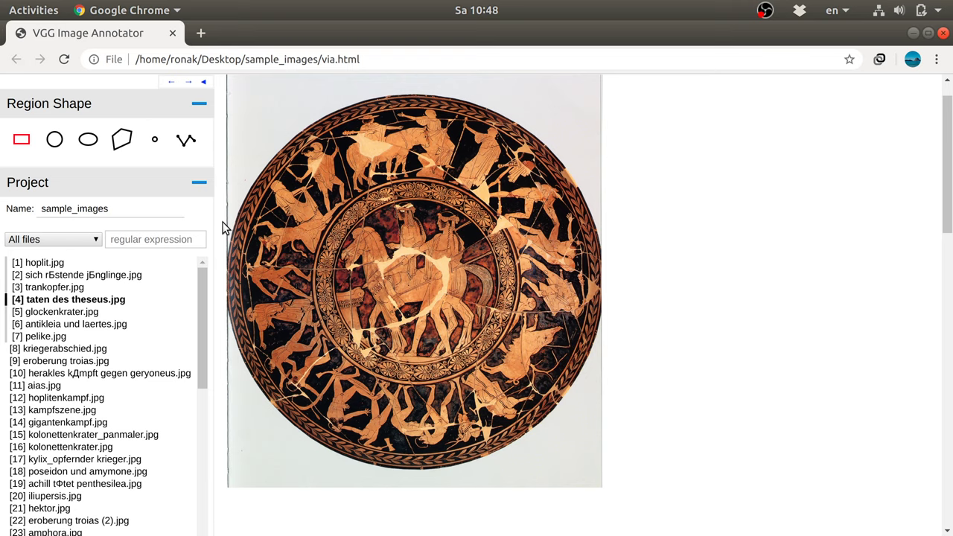
pyautogui.scroll(1, 225, 227)
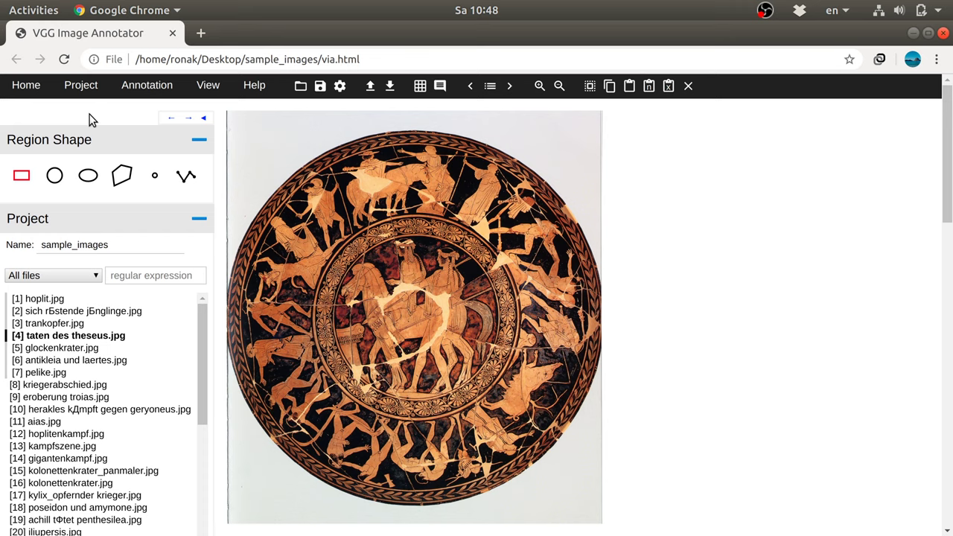
pyautogui.moveTo(81, 85)
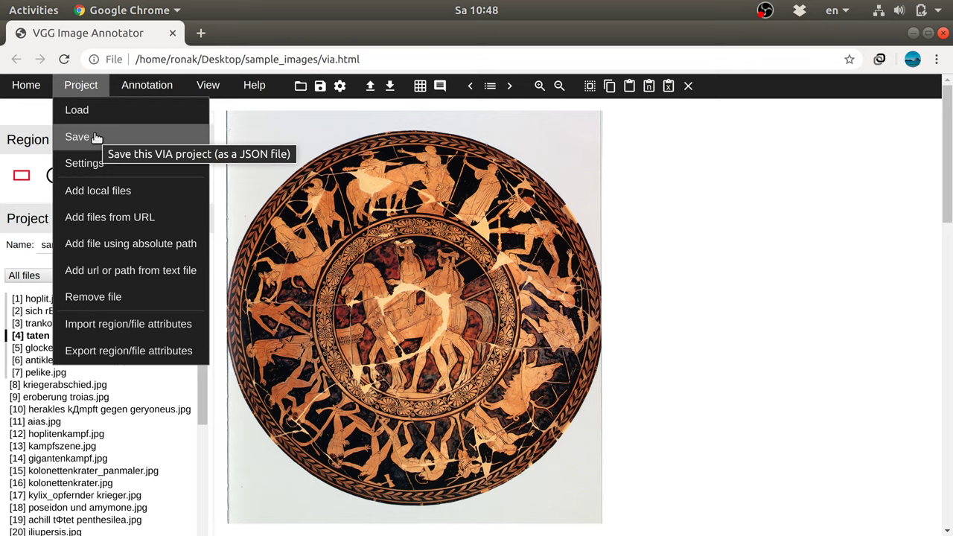
# Save the sample_images project as a JSON file via Project > Save
pyautogui.click(94, 134)
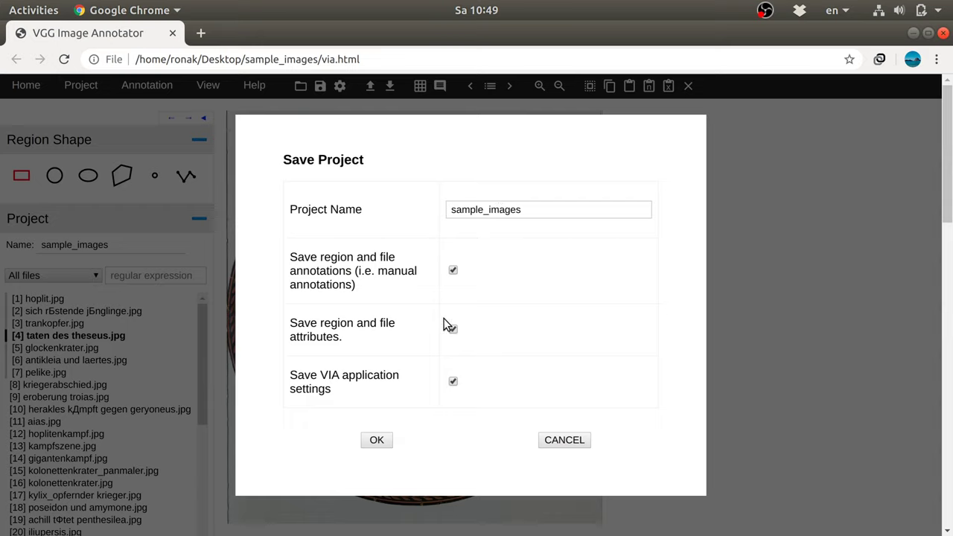
pyautogui.click(379, 442)
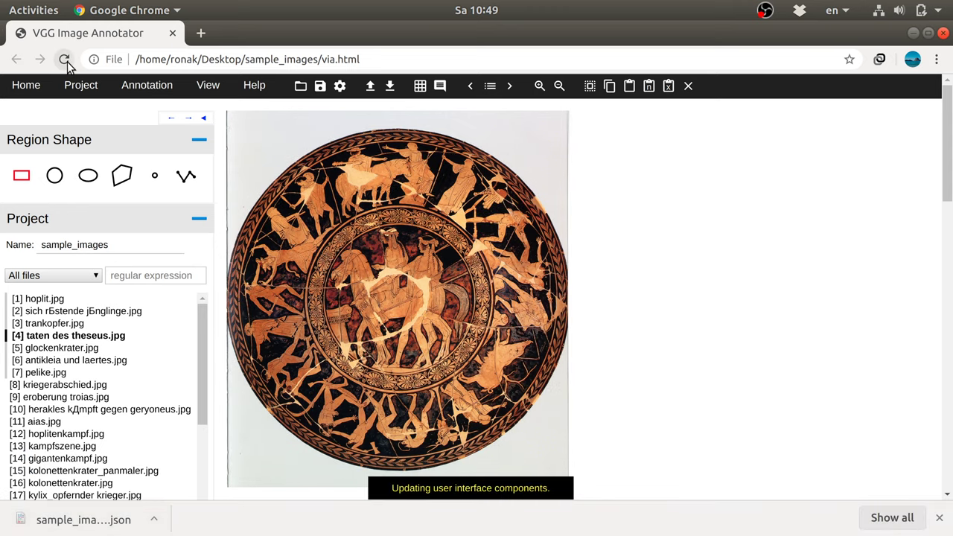
pyautogui.moveTo(81, 85)
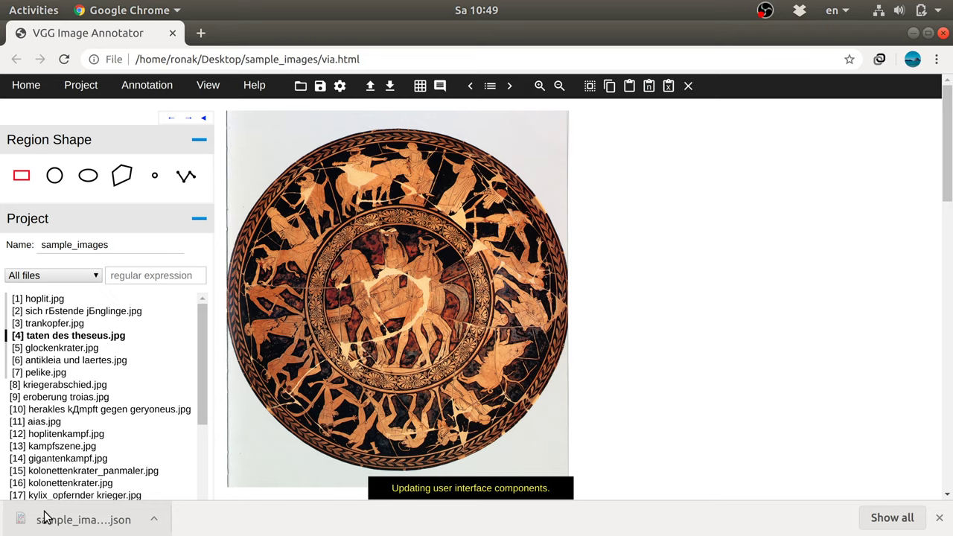
# Reload the page and load sample_images.json from Downloads via Project > Load
pyautogui.click(64, 59)
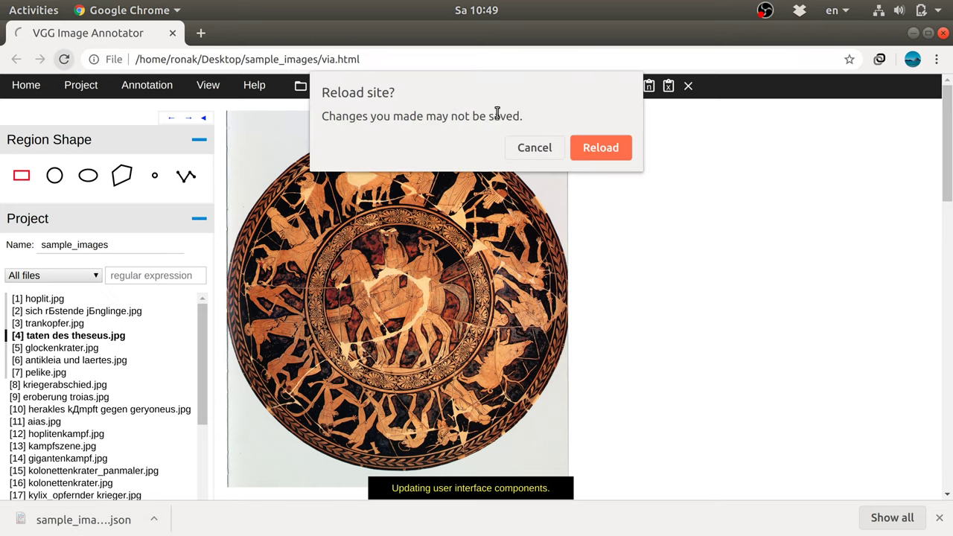
pyautogui.click(600, 148)
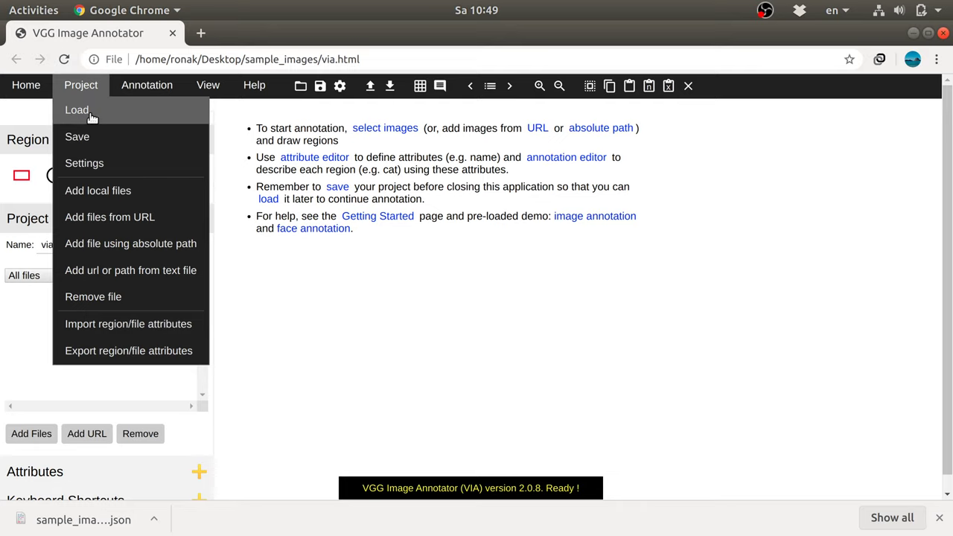
pyautogui.click(90, 117)
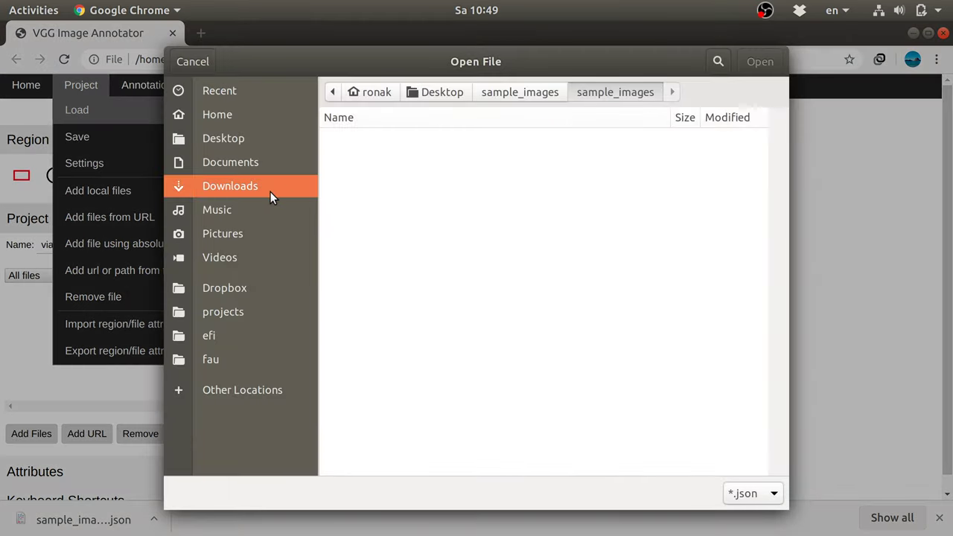
pyautogui.click(271, 192)
pyautogui.click(408, 394)
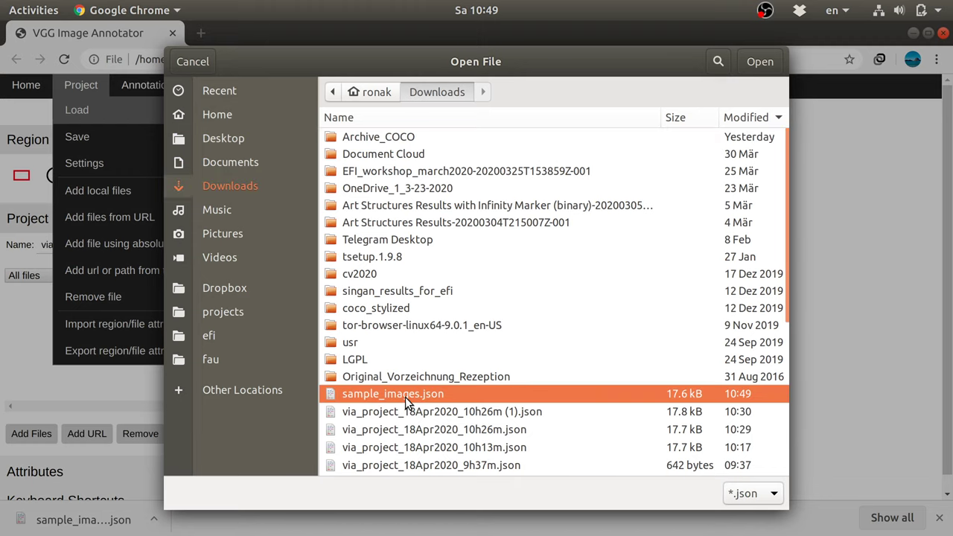
pyautogui.doubleClick(407, 395)
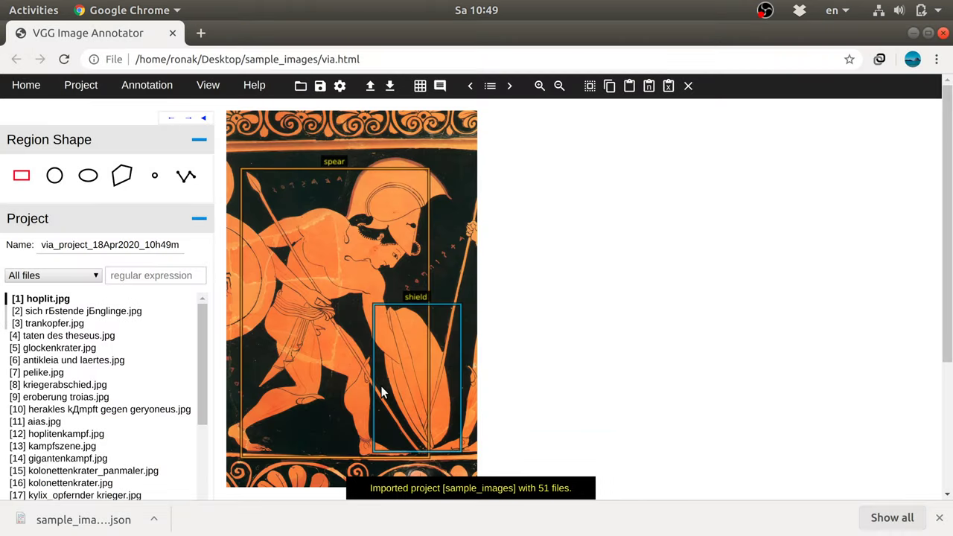
pyautogui.click(409, 371)
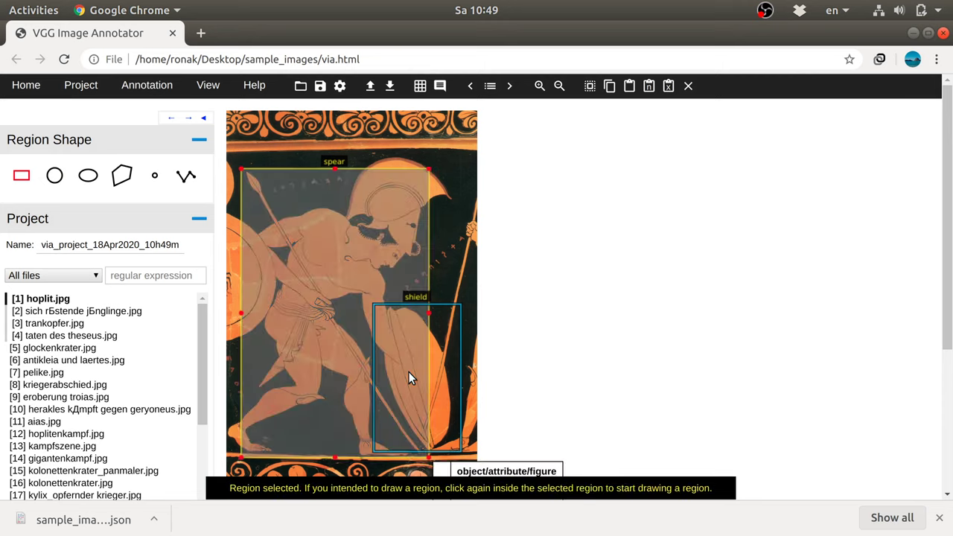
pyautogui.click(443, 360)
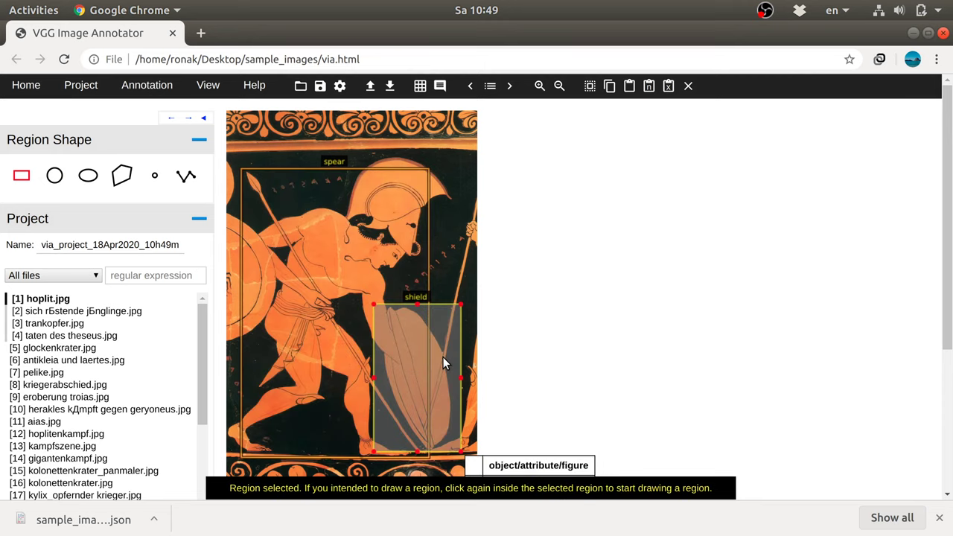
pyautogui.scroll(-2, 664, 287)
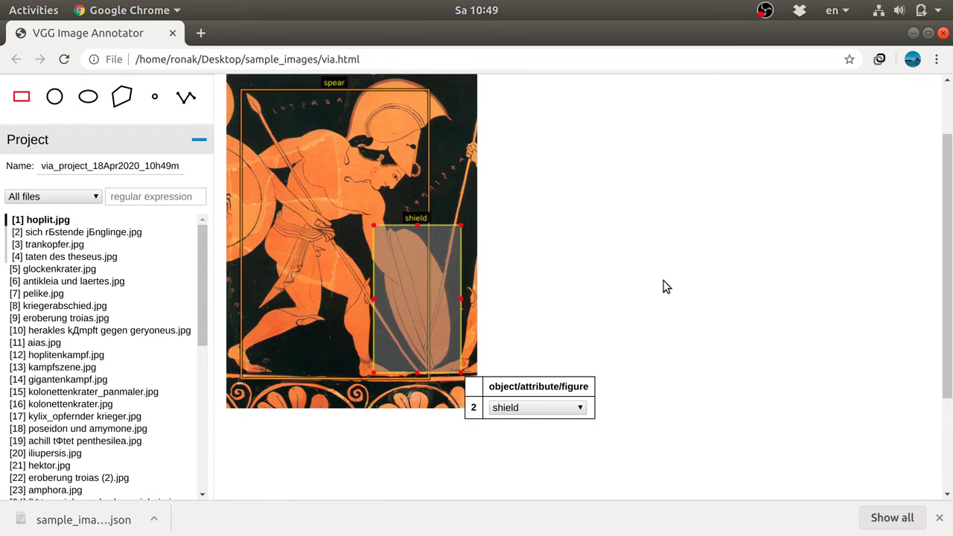
pyautogui.scroll(2, 665, 287)
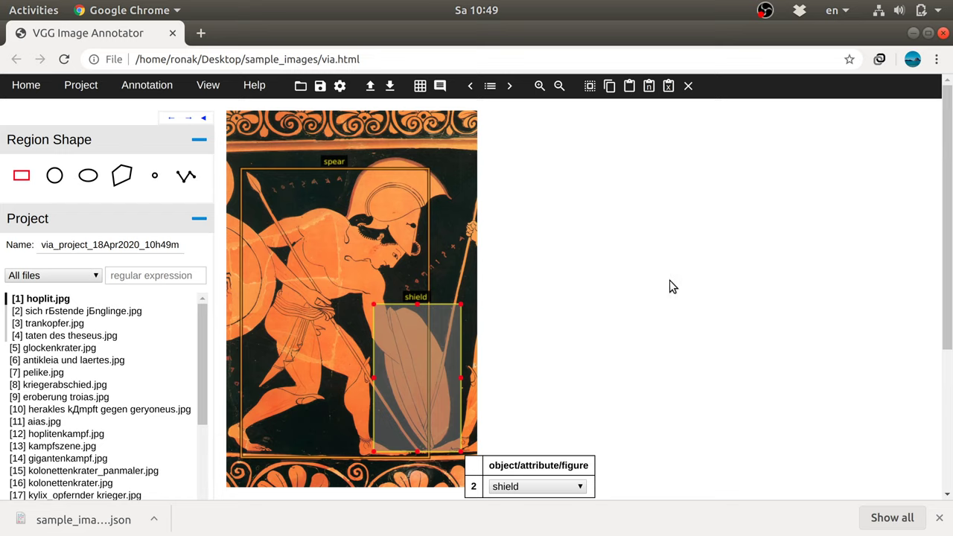
pyautogui.click(765, 10)
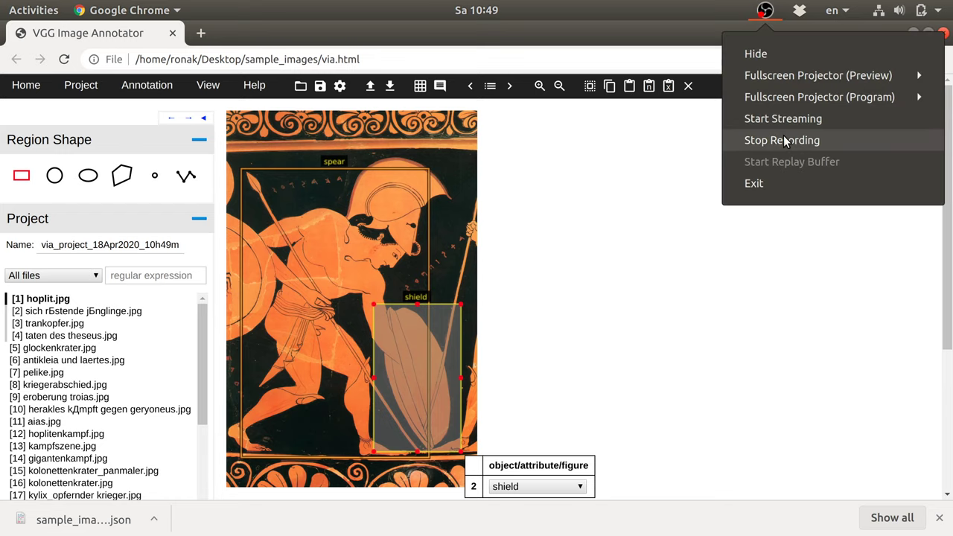